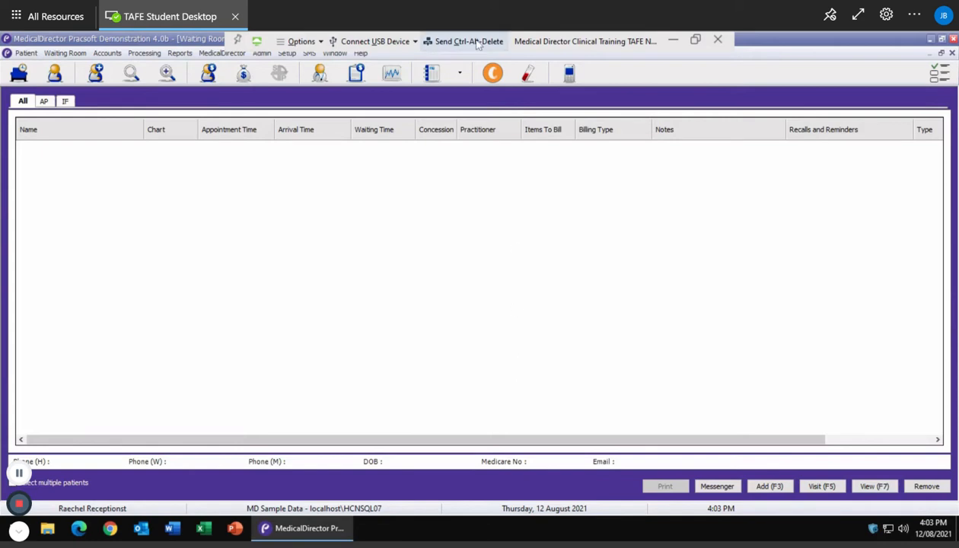
Step: Open the Thursday 12 August 2021 appointment book and scroll the day view up to 7:30 AM
{"action": "left_click", "coordinate": [429, 81]}
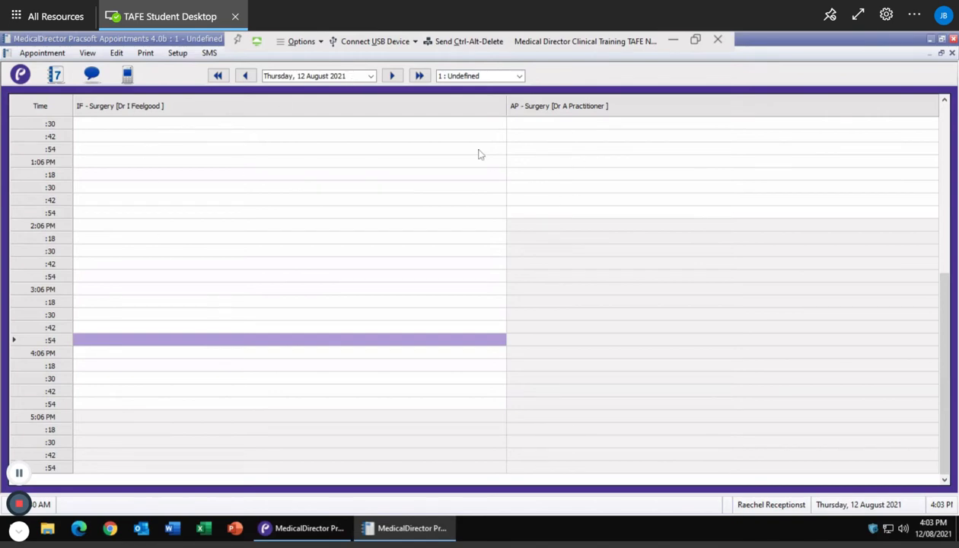
{"action": "scroll", "coordinate": [382, 289], "scroll_direction": "up", "scroll_amount": 3}
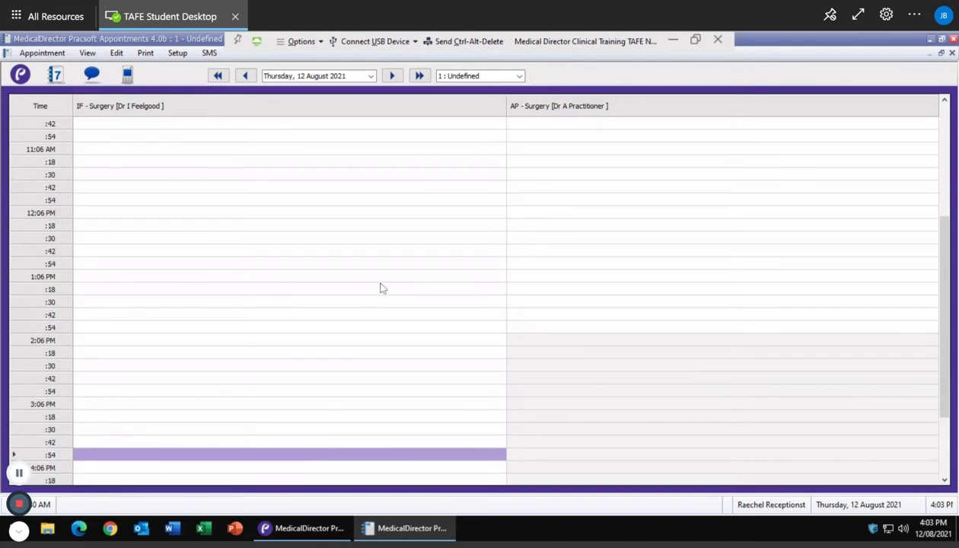
{"action": "scroll", "coordinate": [382, 288], "scroll_direction": "up", "scroll_amount": 5}
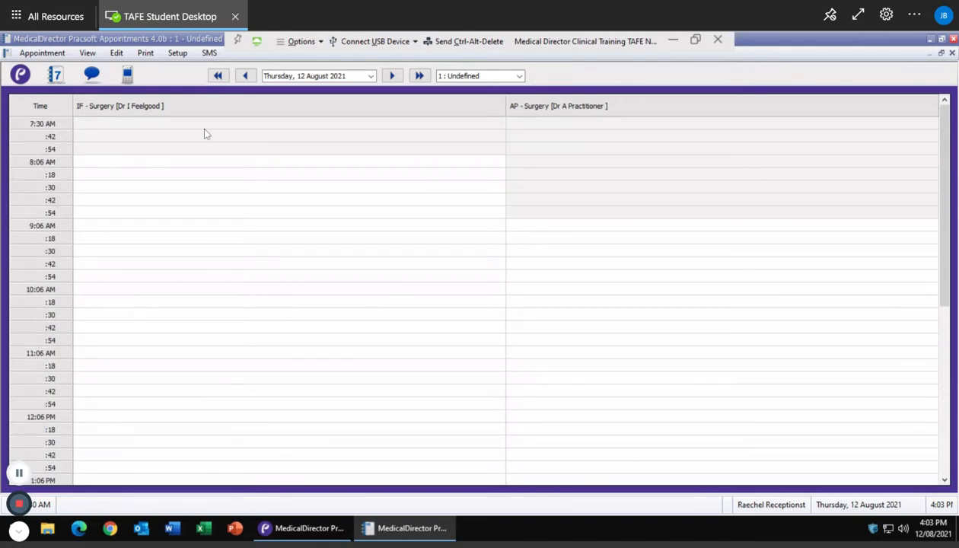
{"action": "left_click", "coordinate": [55, 76]}
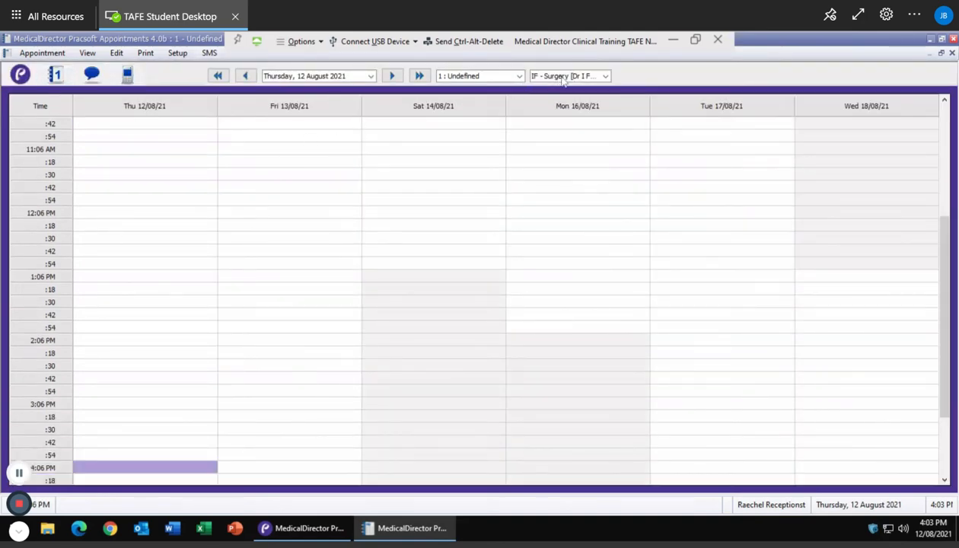
{"action": "left_click", "coordinate": [565, 77]}
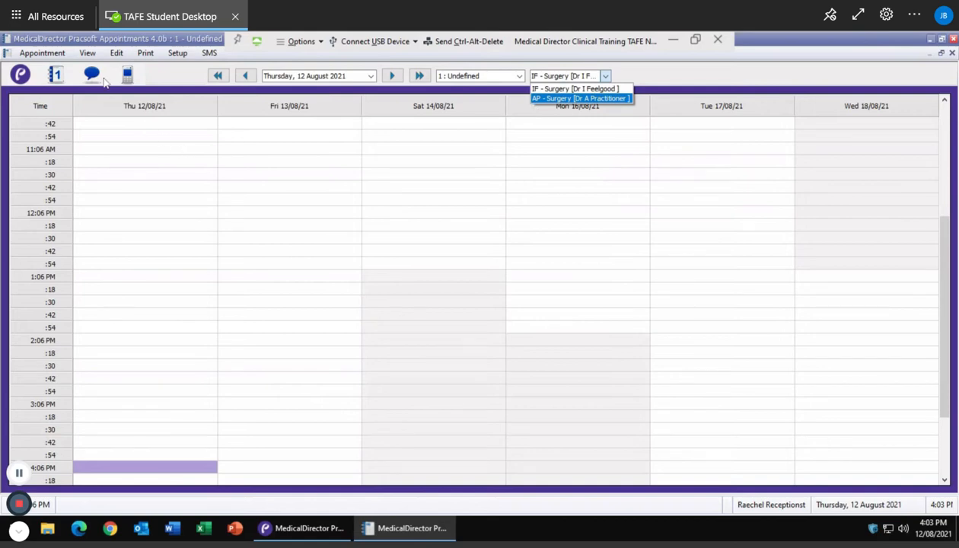
{"action": "left_click", "coordinate": [55, 77]}
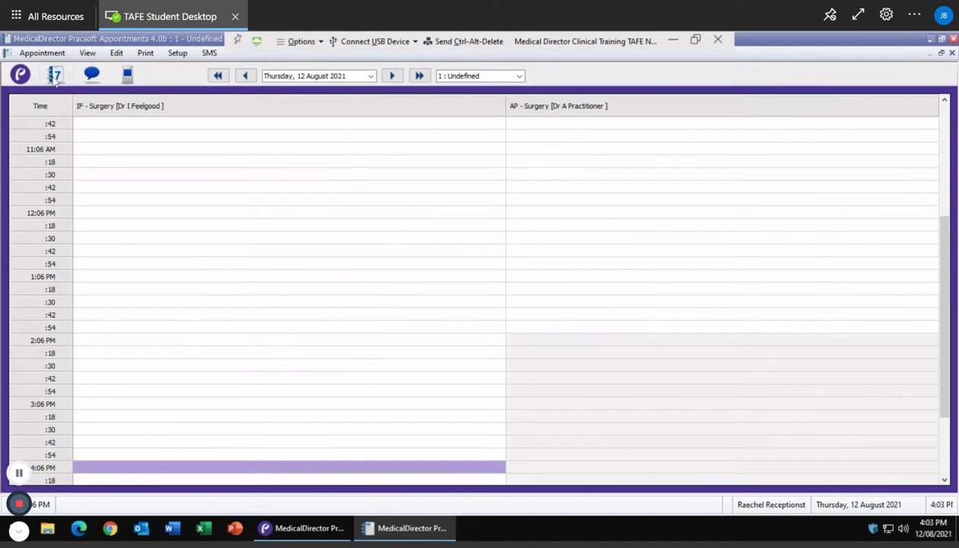
{"action": "scroll", "coordinate": [296, 213], "scroll_direction": "up", "scroll_amount": 5}
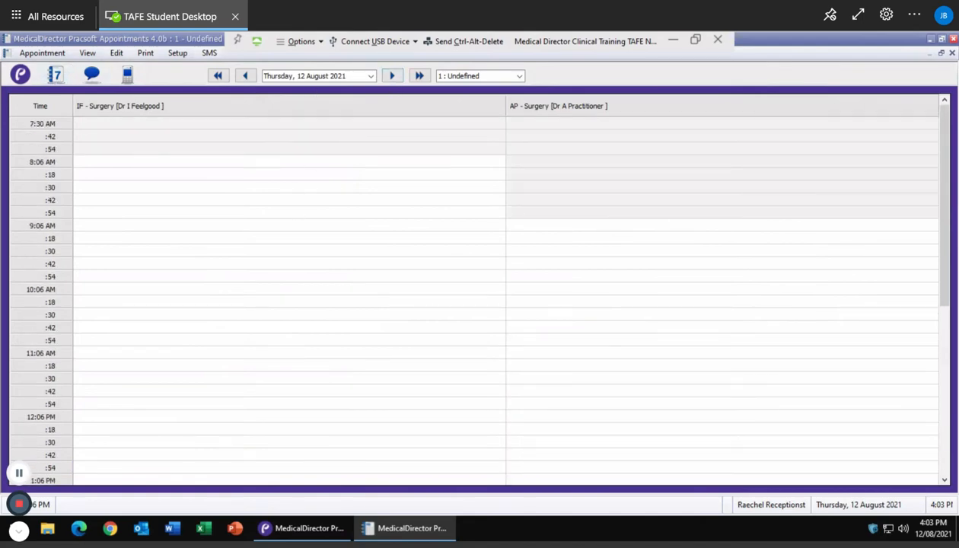
{"action": "left_click", "coordinate": [557, 212]}
{"action": "double_click", "coordinate": [557, 213]}
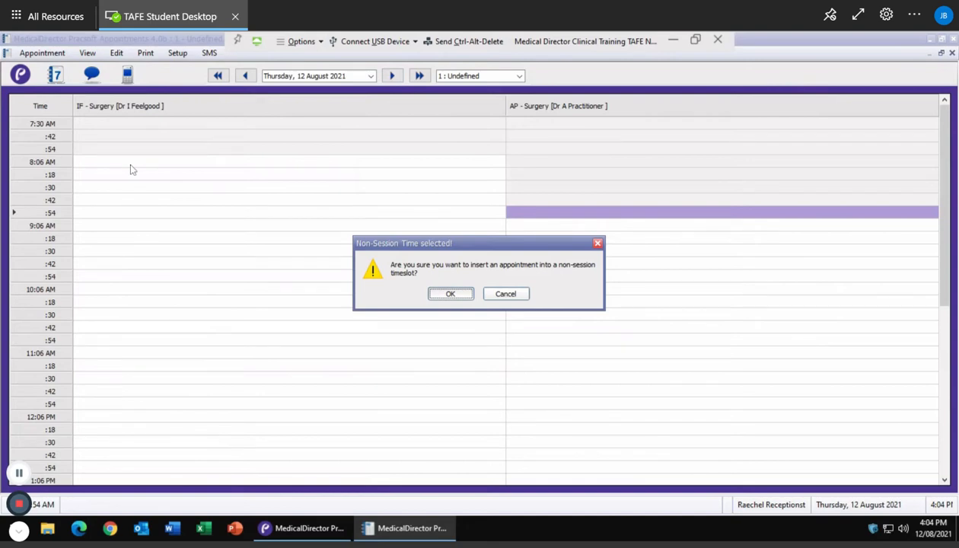
{"action": "left_click", "coordinate": [507, 294]}
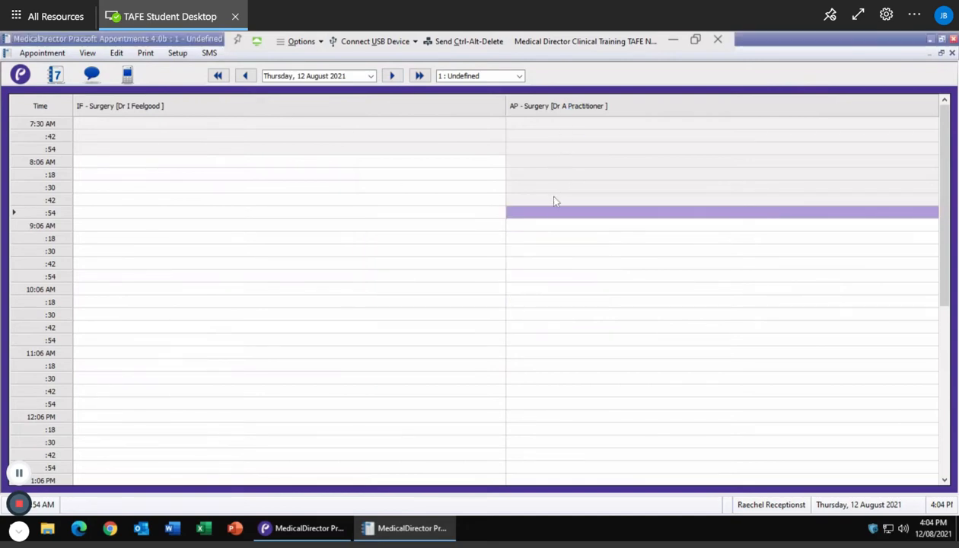
{"action": "left_click", "coordinate": [554, 200]}
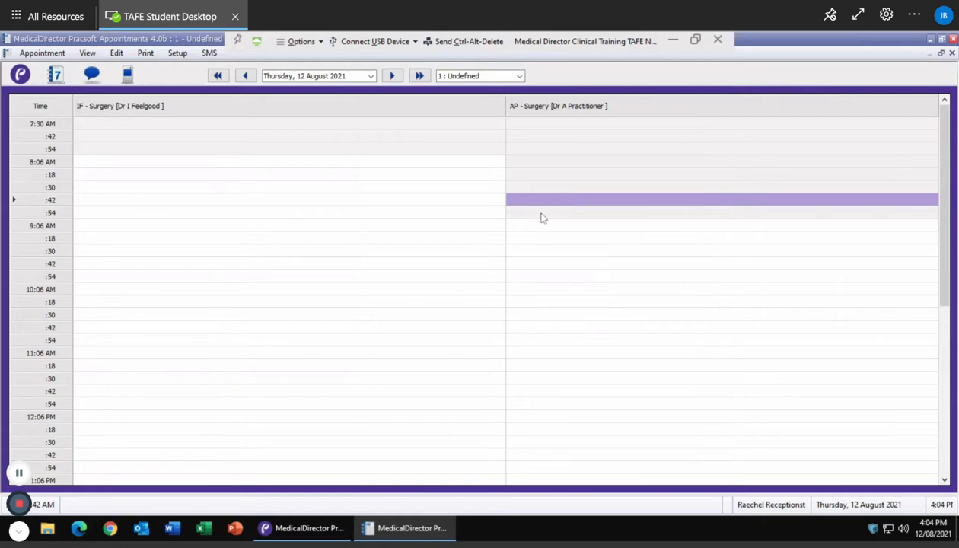
{"action": "left_click", "coordinate": [539, 214]}
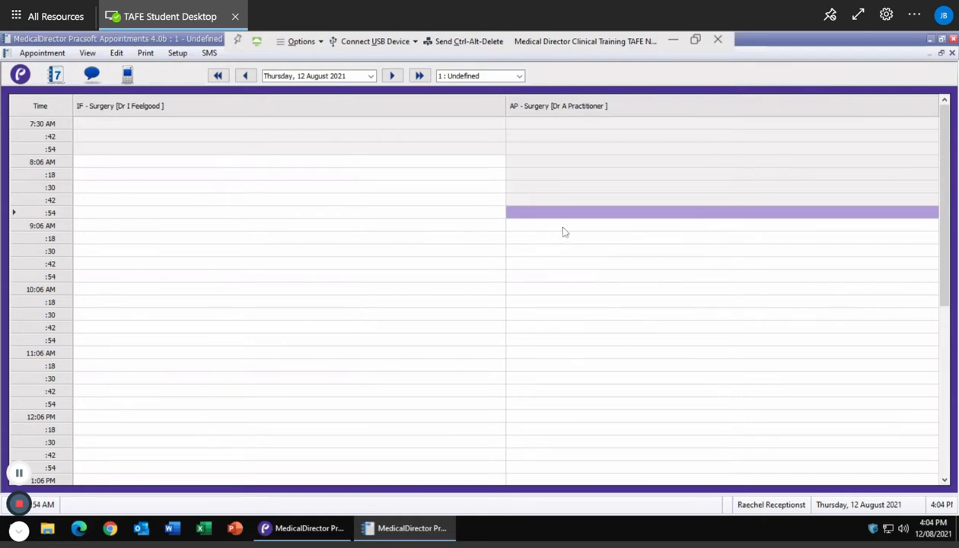
{"action": "left_click", "coordinate": [214, 203]}
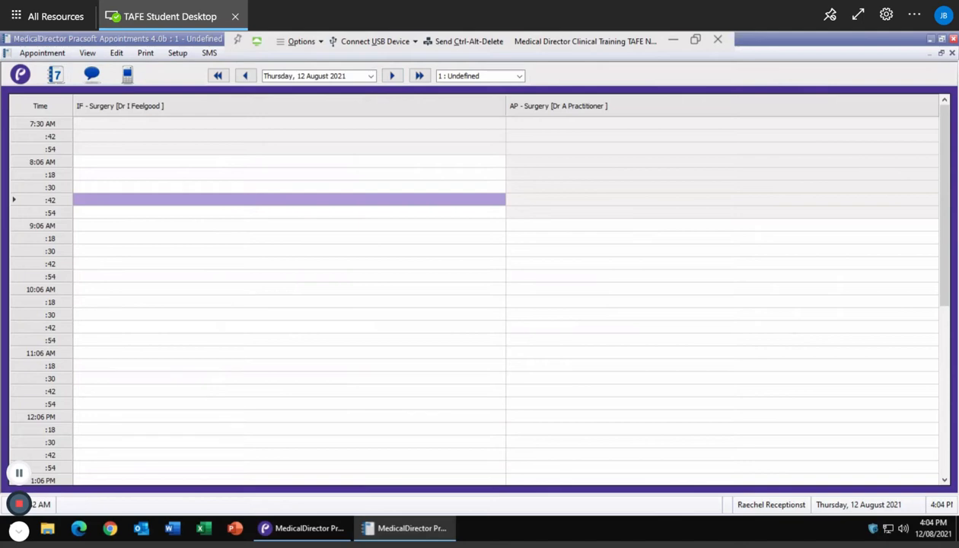
{"action": "type", "text": "AND"}
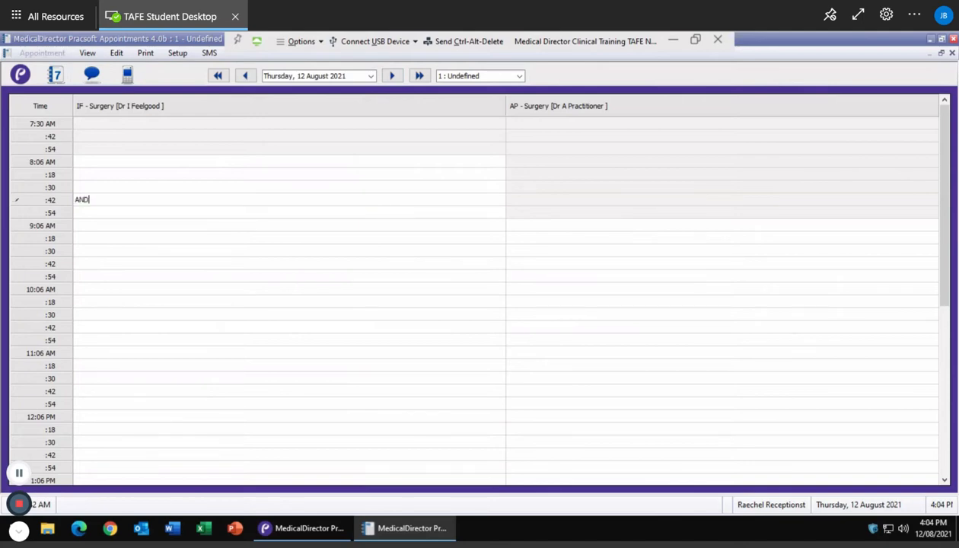
{"action": "type", "text": "RE"}
{"action": "key", "text": "Return"}
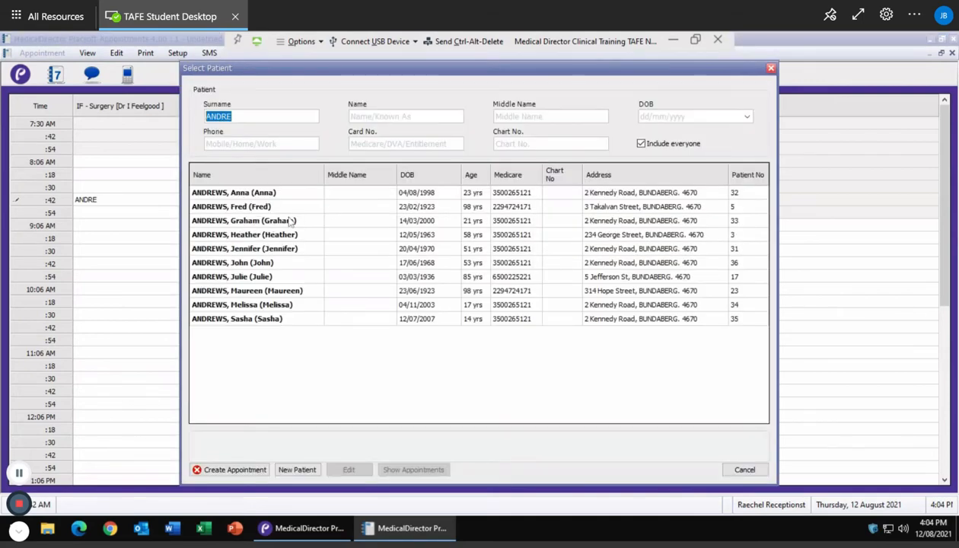
{"action": "double_click", "coordinate": [243, 196]}
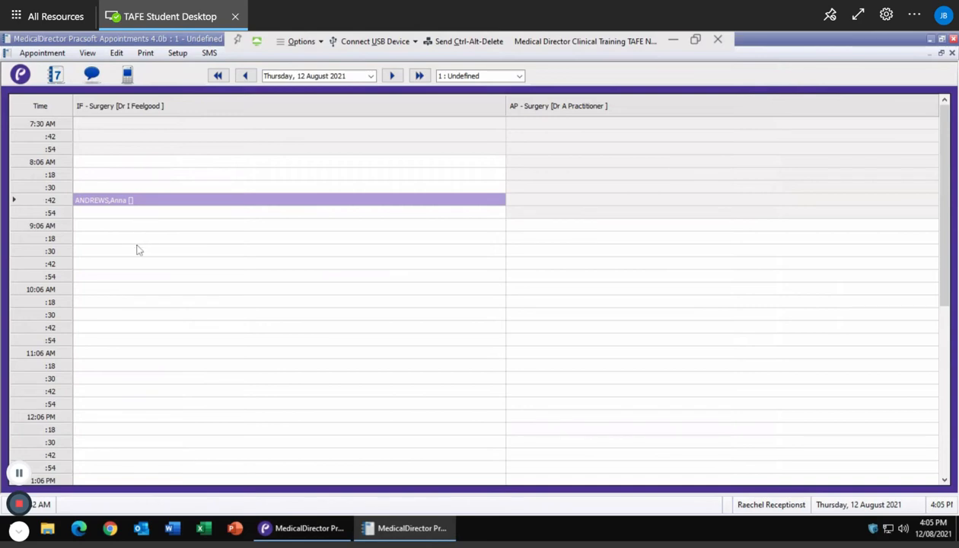
{"action": "left_click", "coordinate": [89, 241]}
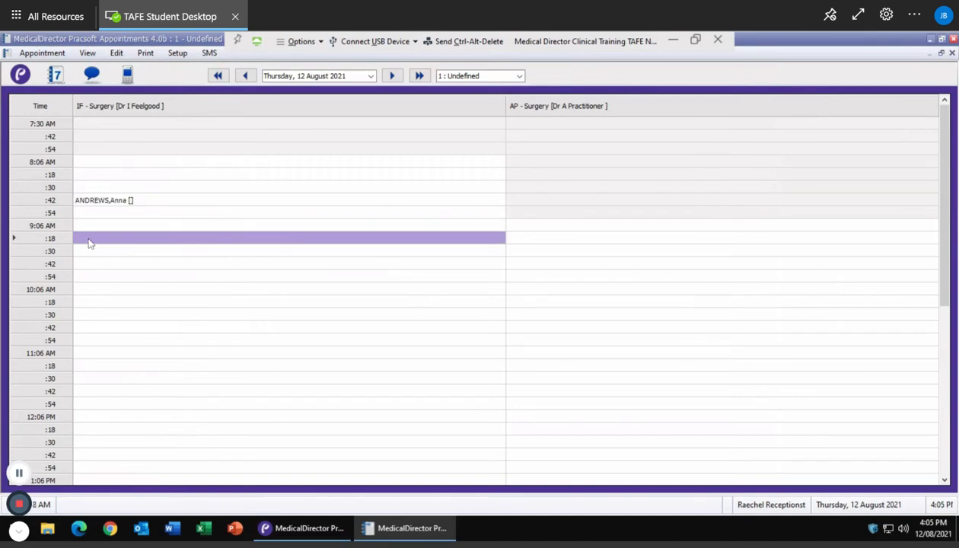
{"action": "type", "text": "A"}
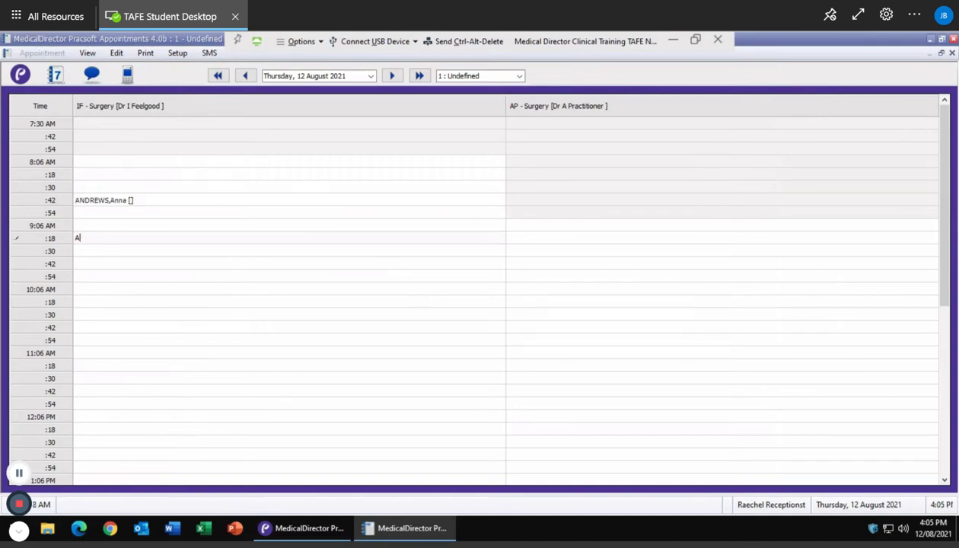
{"action": "type", "text": "NDREW"}
{"action": "key", "text": "Return"}
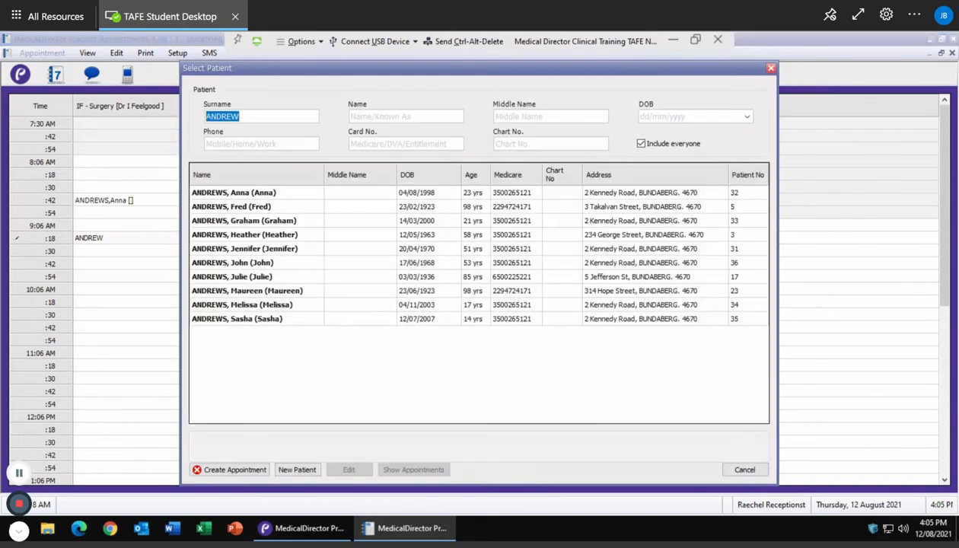
{"action": "double_click", "coordinate": [242, 236]}
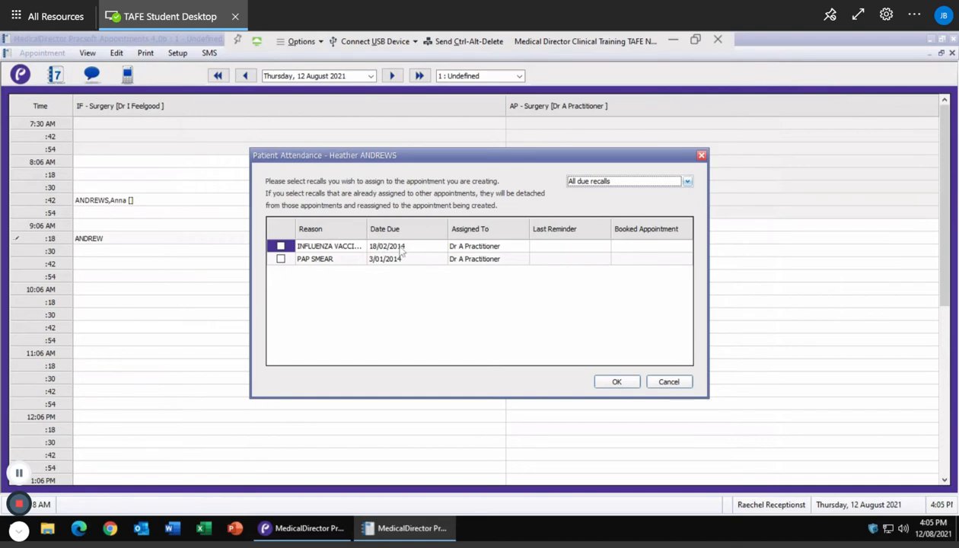
{"action": "left_click", "coordinate": [280, 246]}
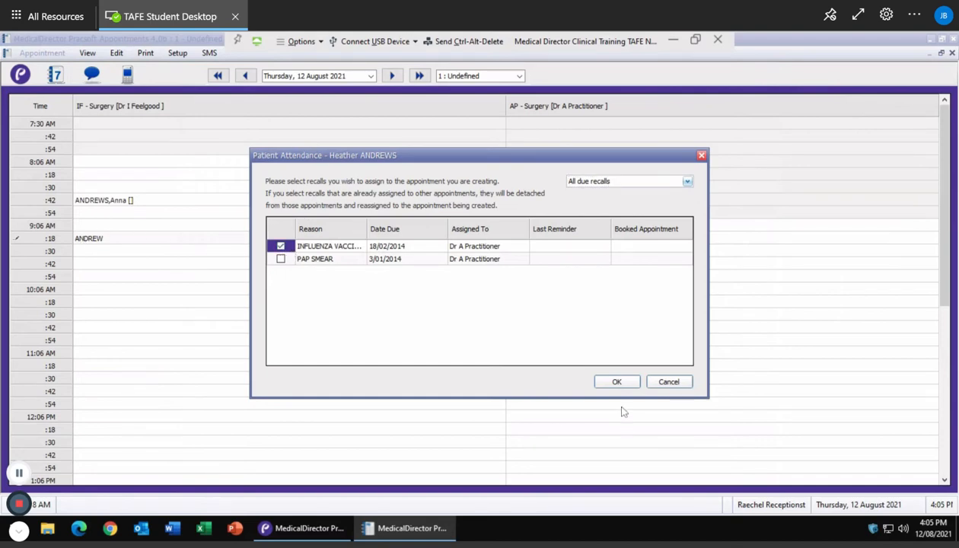
{"action": "left_click", "coordinate": [280, 247]}
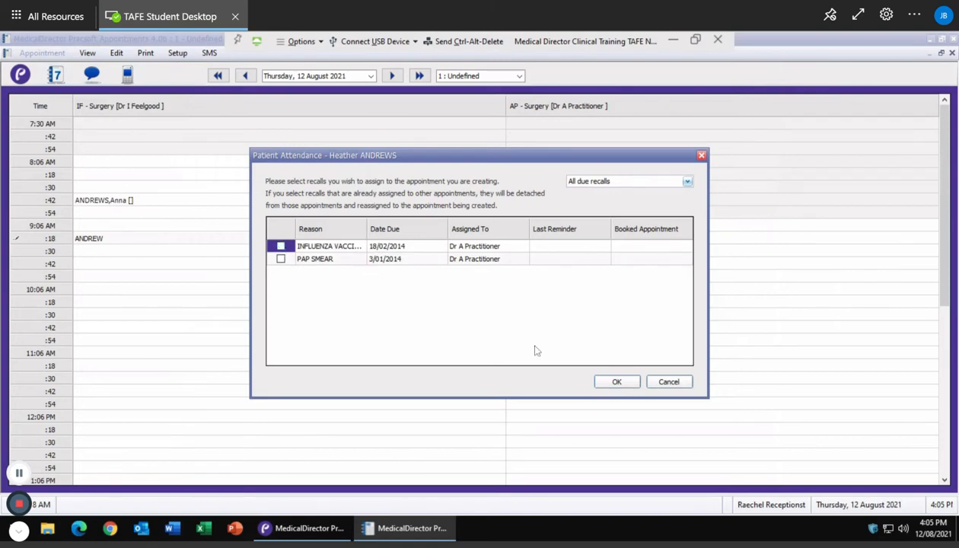
{"action": "left_click", "coordinate": [617, 382]}
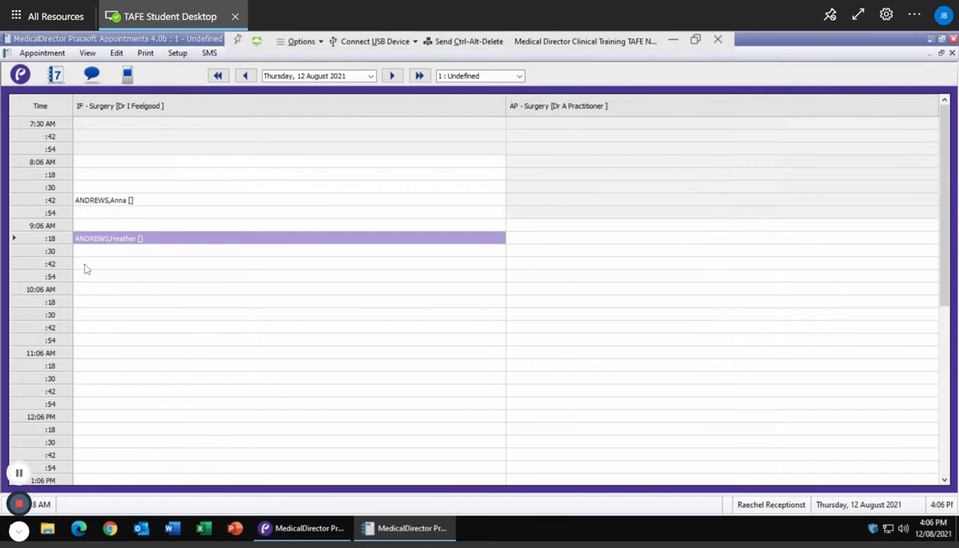
{"action": "left_click_drag", "start_coordinate": [86, 268], "coordinate": [85, 295]}
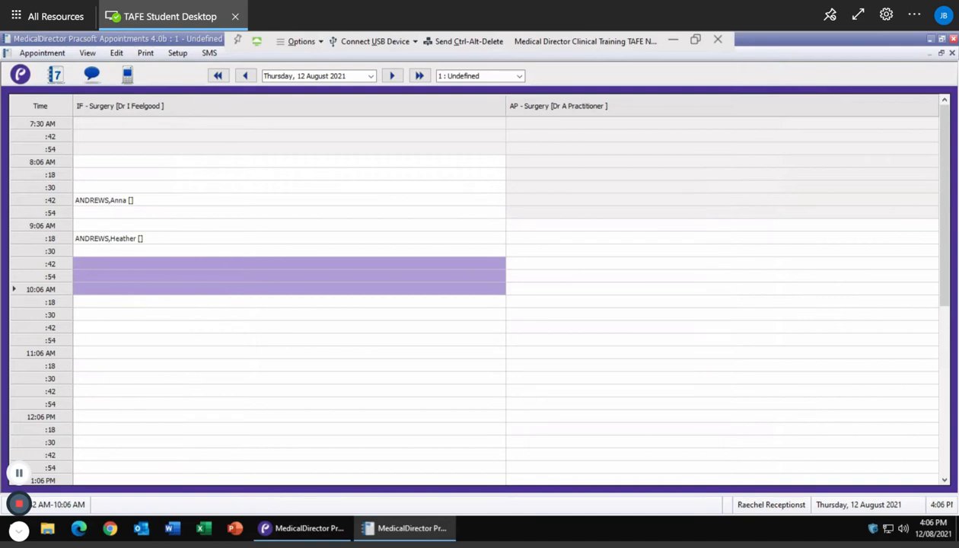
{"action": "type", "text": "ANDREWS"}
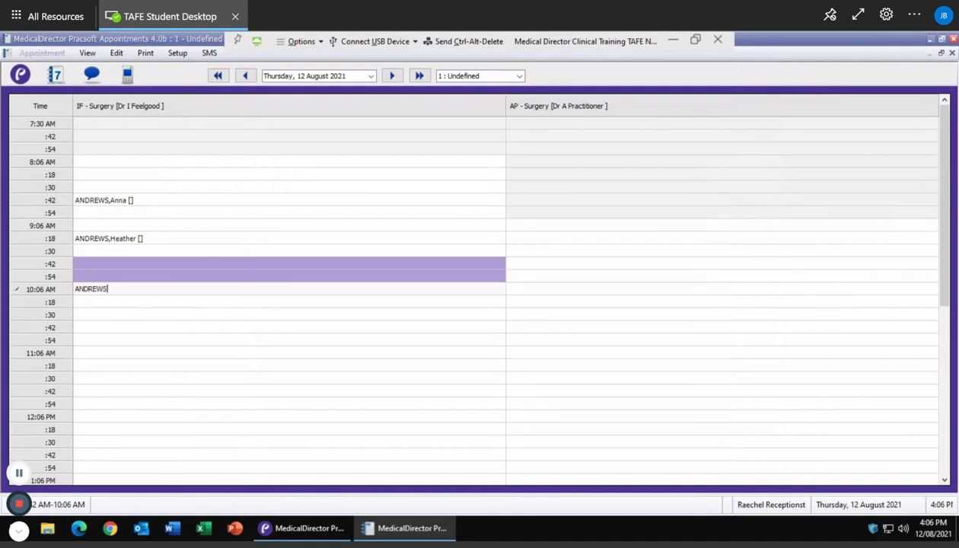
{"action": "key", "text": "Return"}
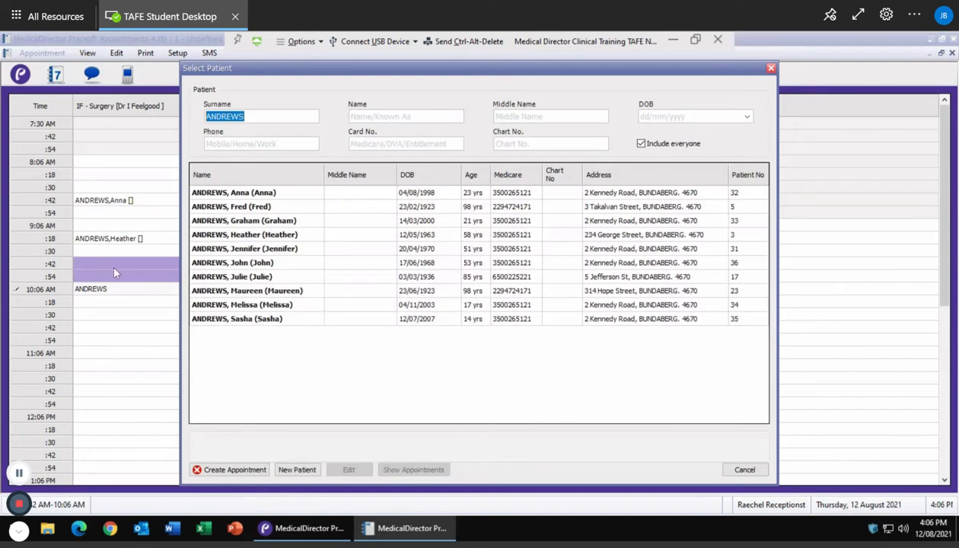
{"action": "double_click", "coordinate": [242, 266]}
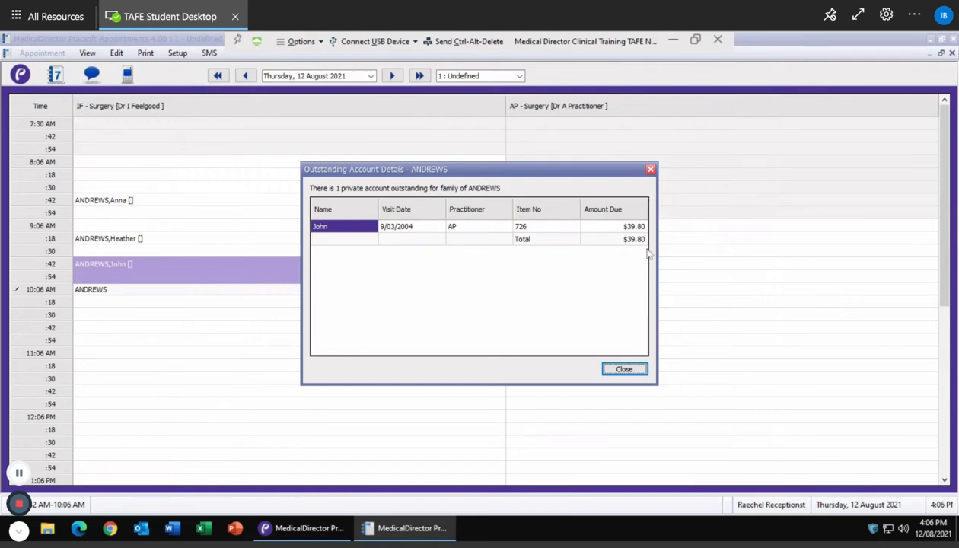
{"action": "left_click", "coordinate": [626, 370]}
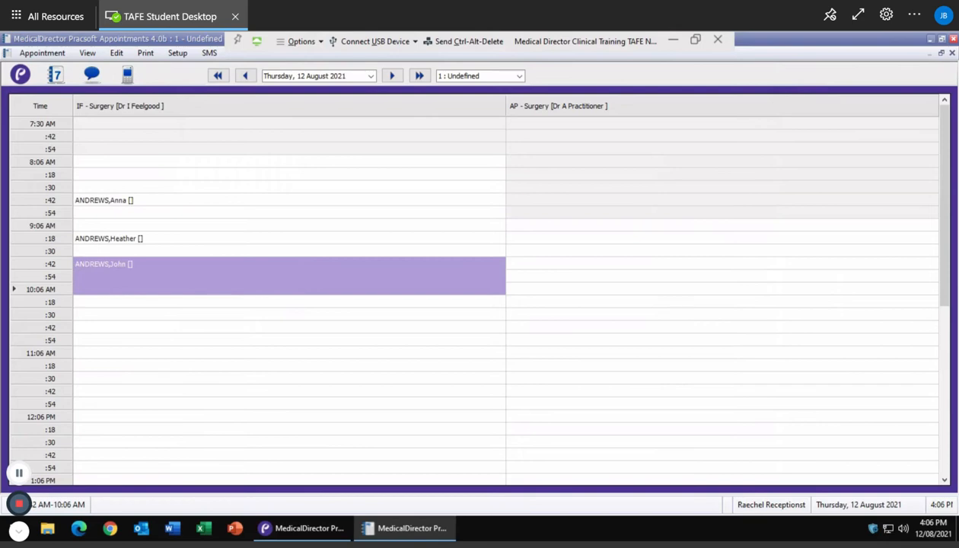
Step: Block the AP surgery's 10:30–10:54 AM slots with a 'Morning Tea' entry
{"action": "left_click", "coordinate": [545, 319]}
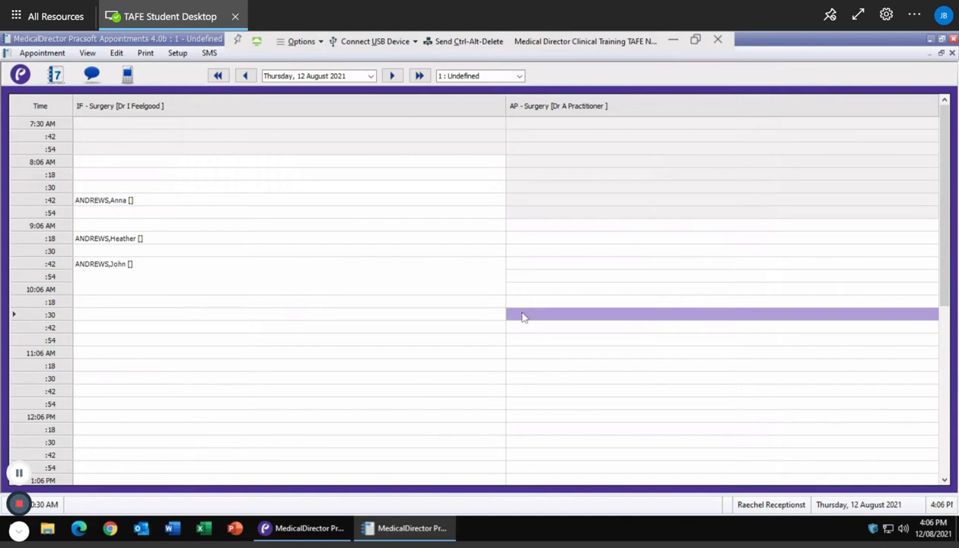
{"action": "left_click_drag", "start_coordinate": [524, 316], "coordinate": [520, 349]}
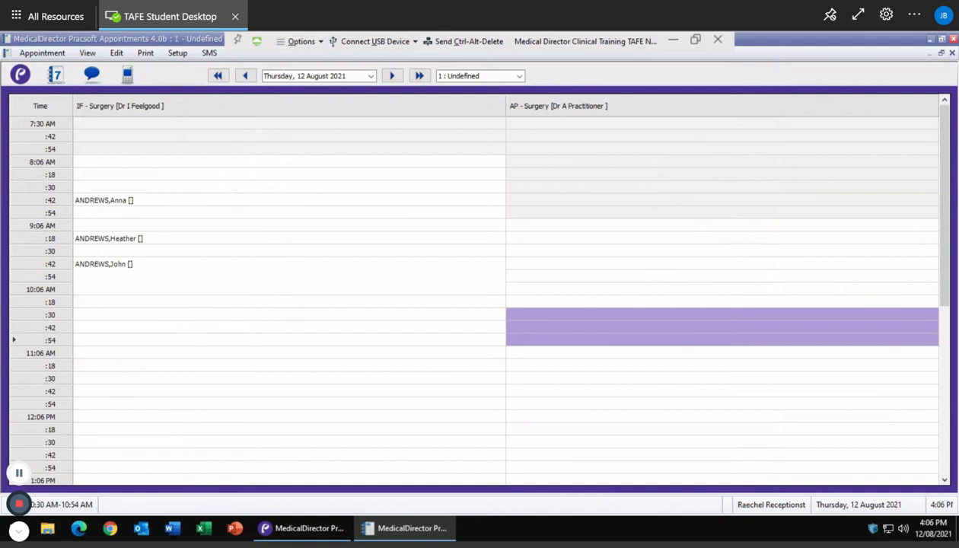
{"action": "type", "text": "m"}
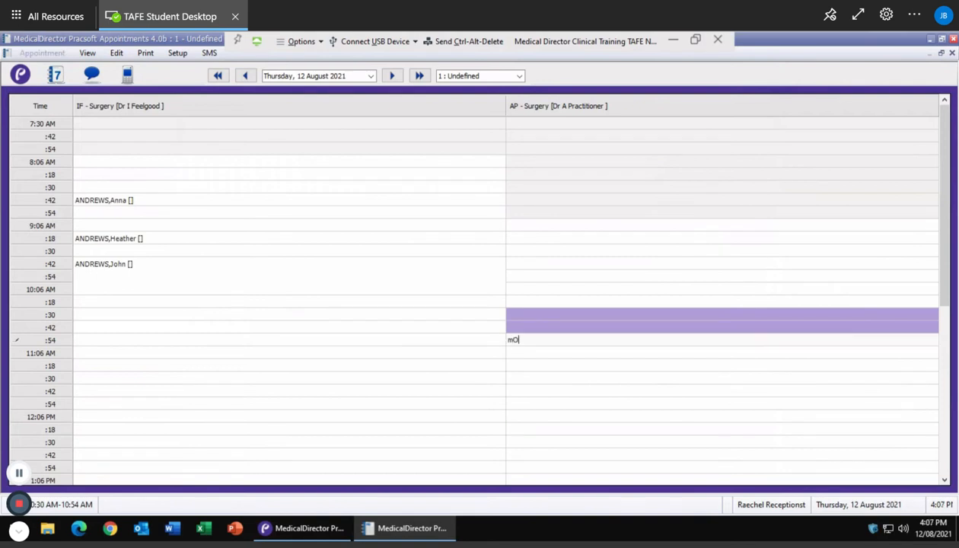
{"action": "type", "text": "orning Tea"}
{"action": "key", "text": "Return"}
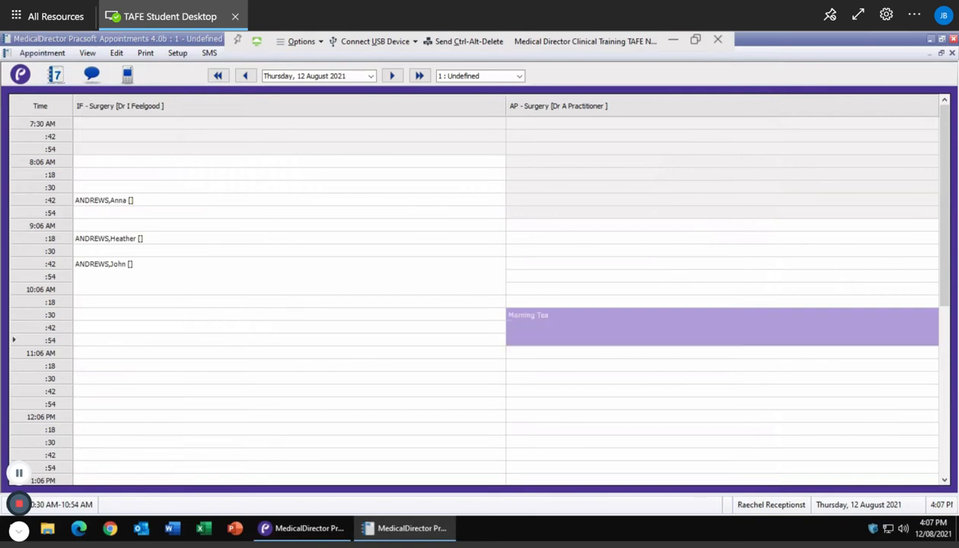
Step: Fill Dr I Feelgood's column from 12:06 PM to 1:06 PM with a 'Lunch' block
{"action": "left_click", "coordinate": [368, 332]}
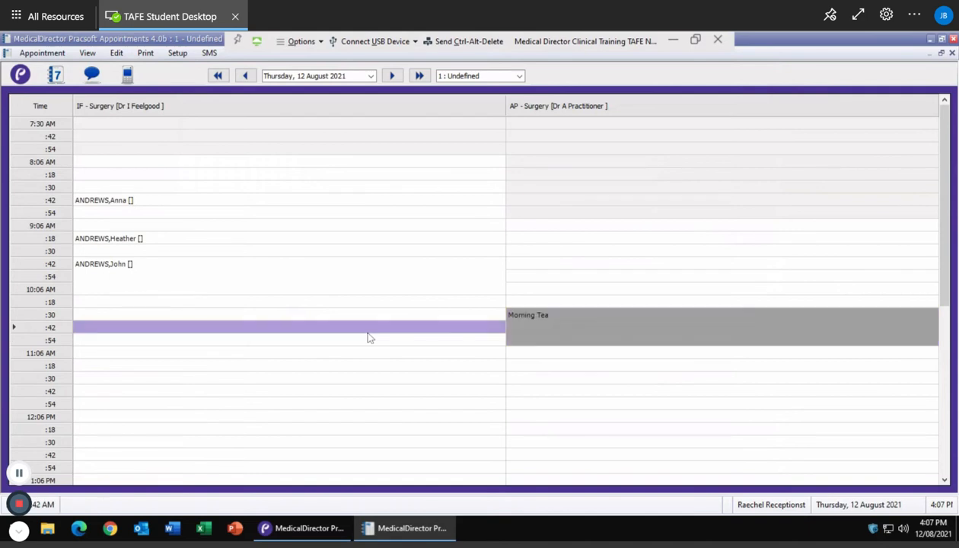
{"action": "left_click", "coordinate": [150, 418]}
{"action": "left_click", "coordinate": [140, 449], "text": "shift"}
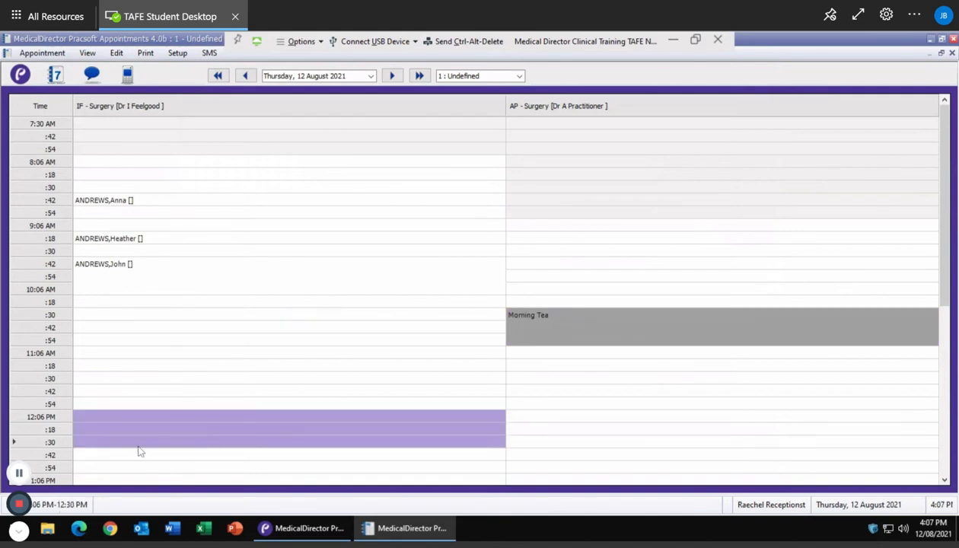
{"action": "left_click_drag", "start_coordinate": [139, 452], "coordinate": [131, 483]}
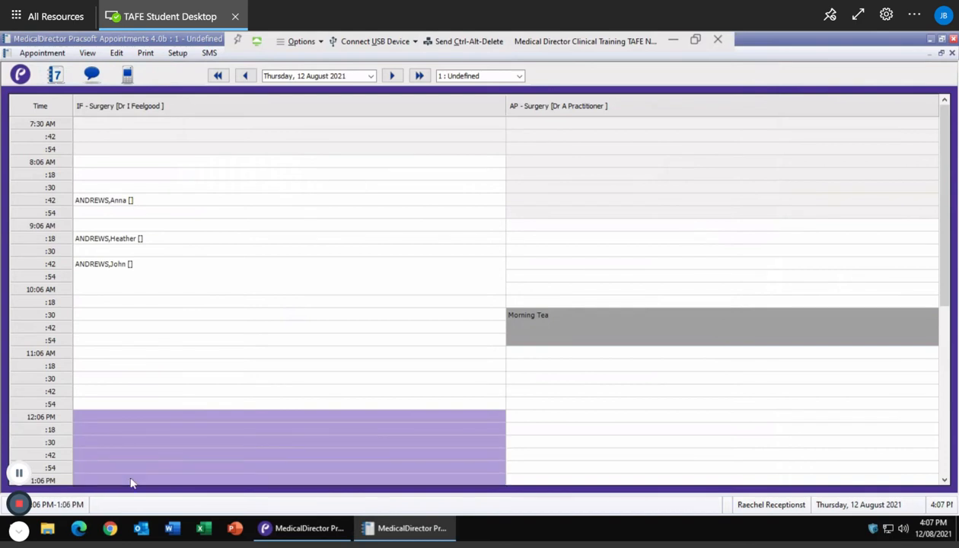
{"action": "type", "text": "Lu"}
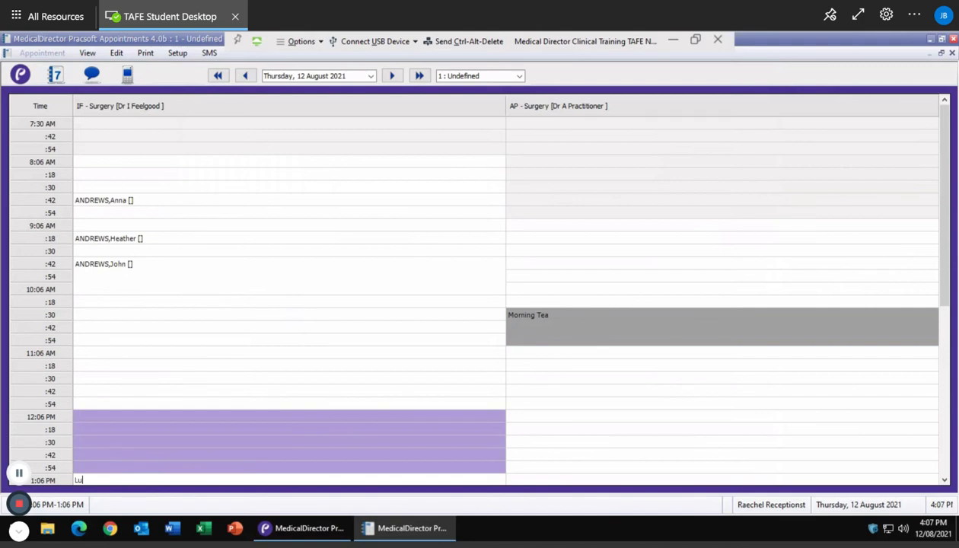
{"action": "type", "text": "nch"}
{"action": "key", "text": "Return"}
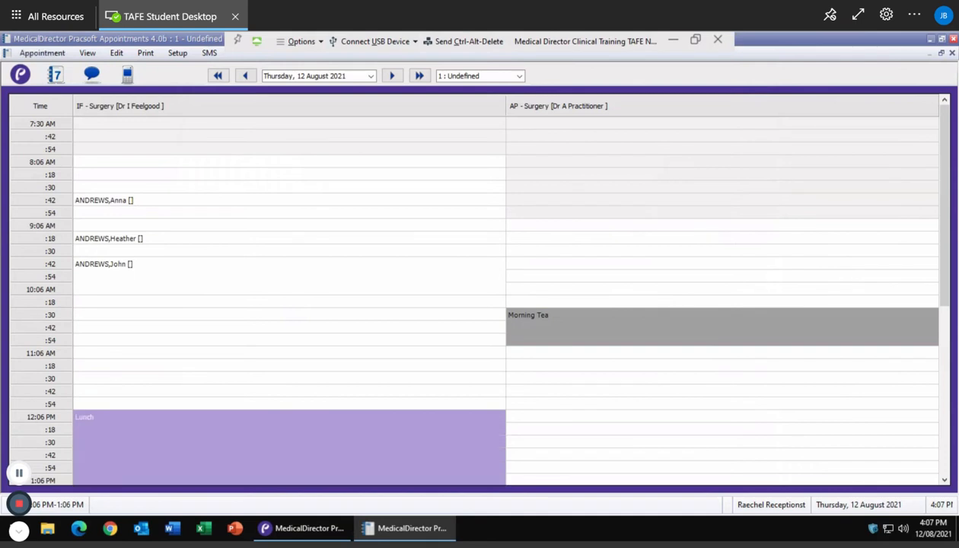
{"action": "scroll", "coordinate": [541, 377], "scroll_direction": "down", "scroll_amount": 4}
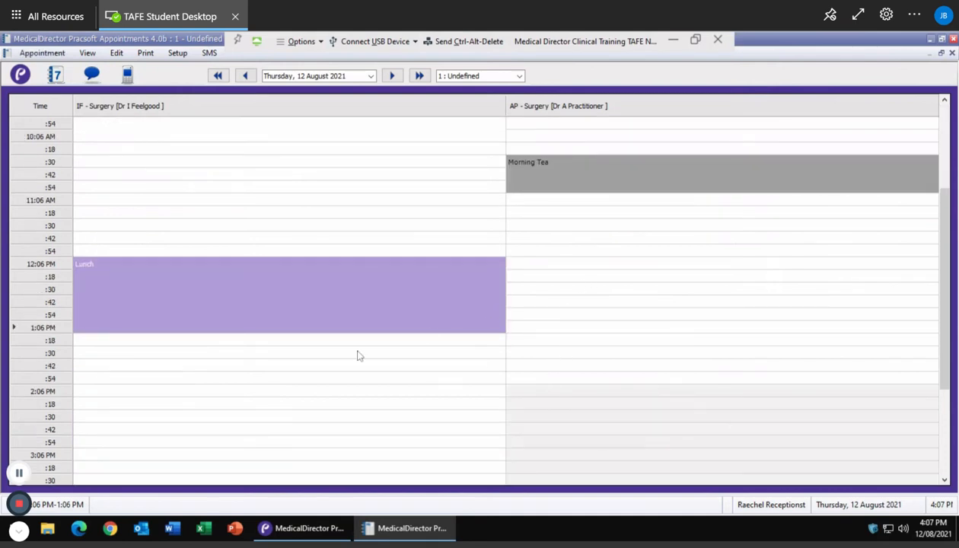
{"action": "left_click", "coordinate": [138, 396]}
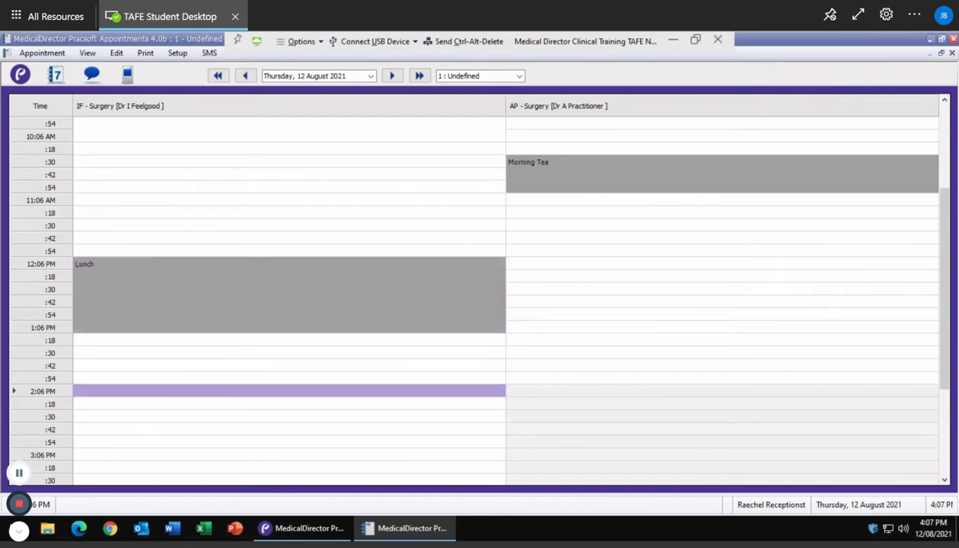
Step: Enter 'Pharma Rep Meeting' across the IF 2:06 PM to 2:30 PM slots
{"action": "right_click", "coordinate": [131, 424]}
{"action": "right_click", "coordinate": [112, 348]}
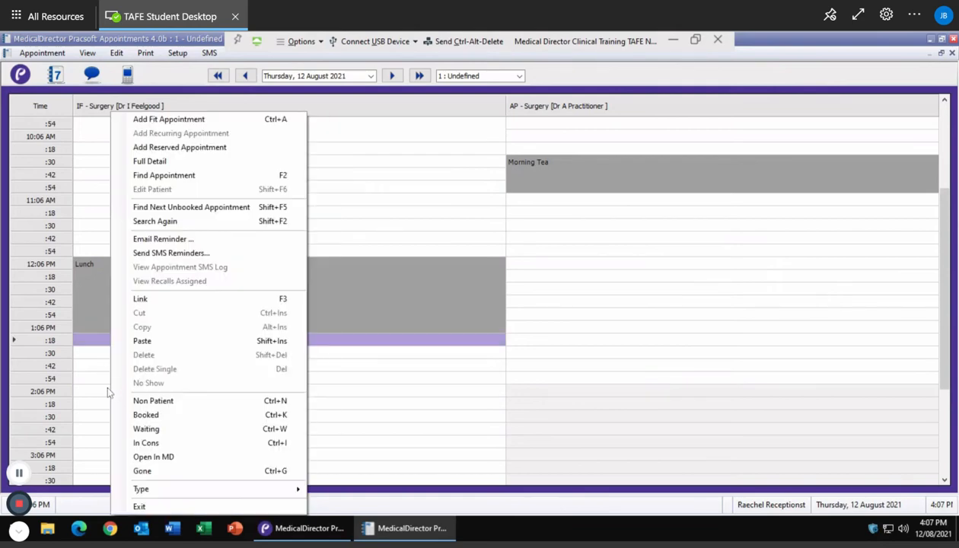
{"action": "right_click", "coordinate": [88, 395]}
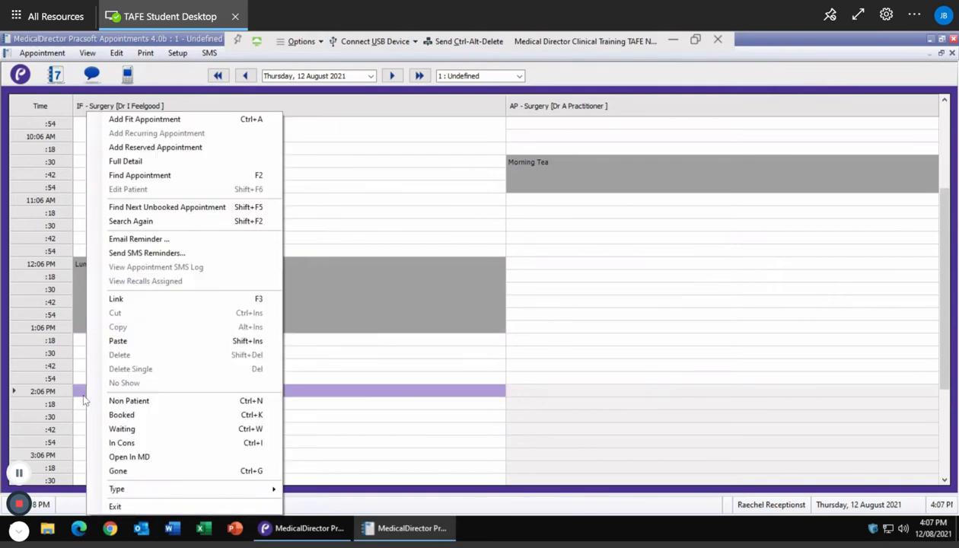
{"action": "left_click", "coordinate": [83, 395]}
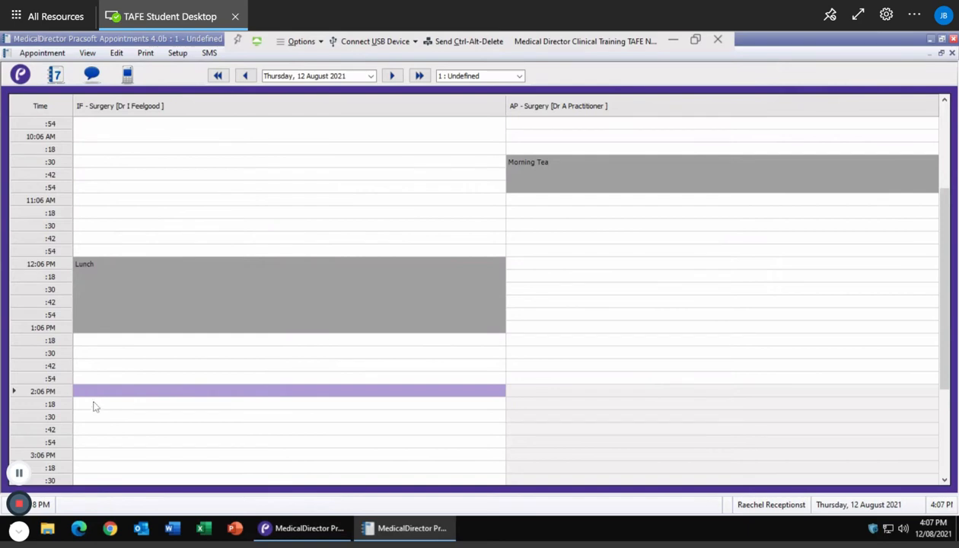
{"action": "left_click_drag", "start_coordinate": [94, 403], "coordinate": [95, 424]}
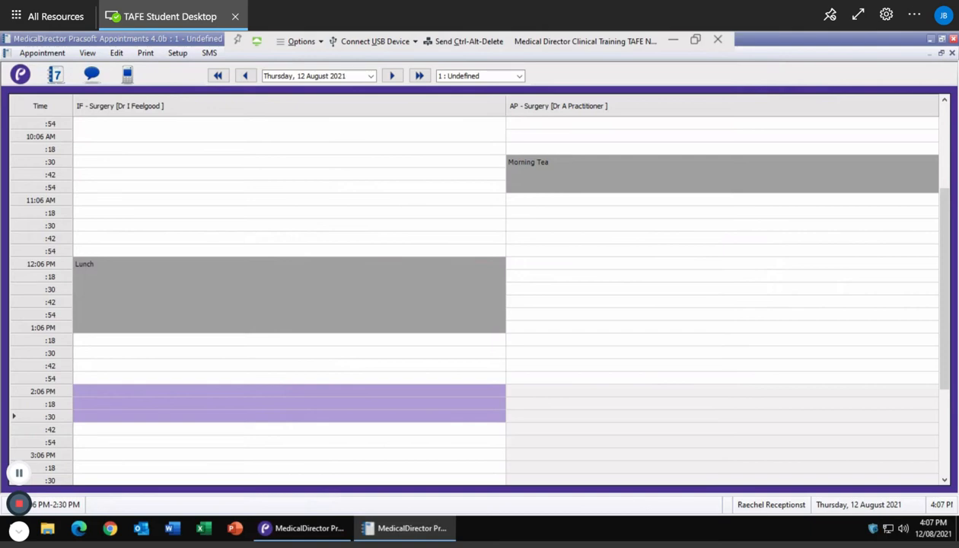
{"action": "type", "text": "Pharma"}
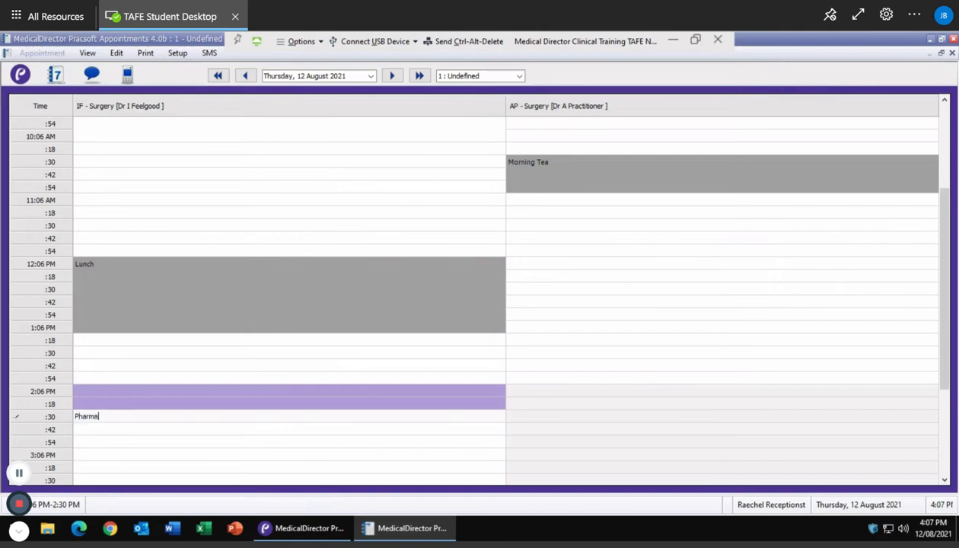
{"action": "type", "text": " Rep Meeting"}
{"action": "key", "text": "Return"}
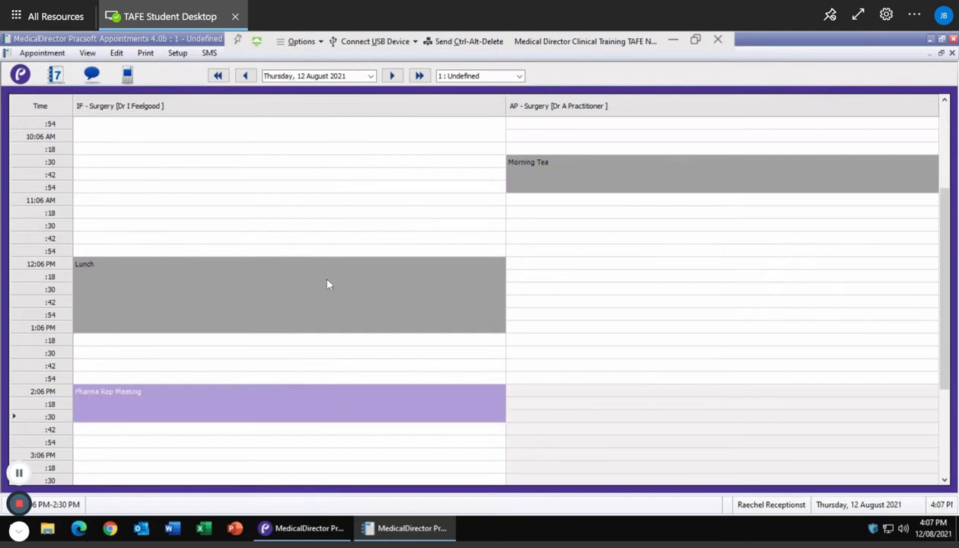
{"action": "scroll", "coordinate": [359, 283], "scroll_direction": "up", "scroll_amount": 1}
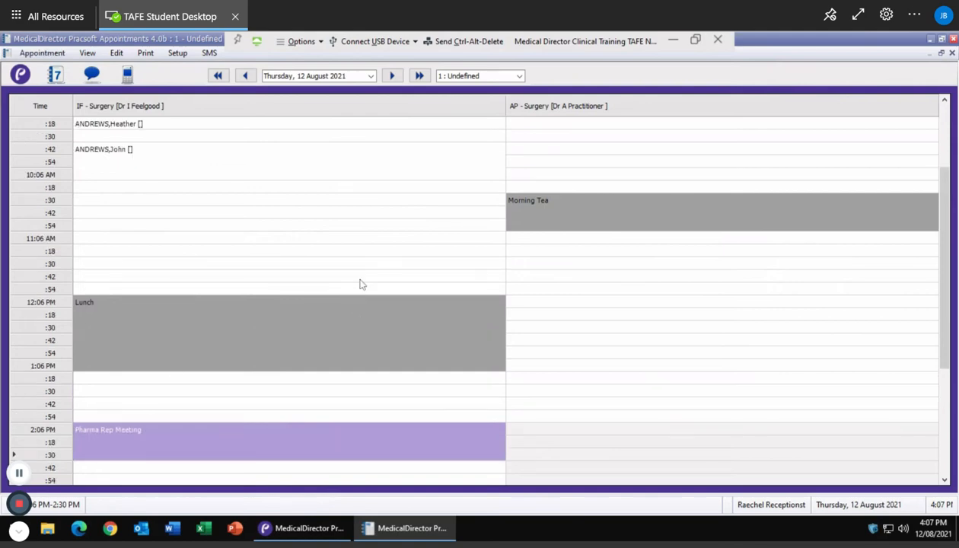
Step: Select the IF surgery's 10:42 AM row and open its context menu
{"action": "left_click", "coordinate": [193, 217]}
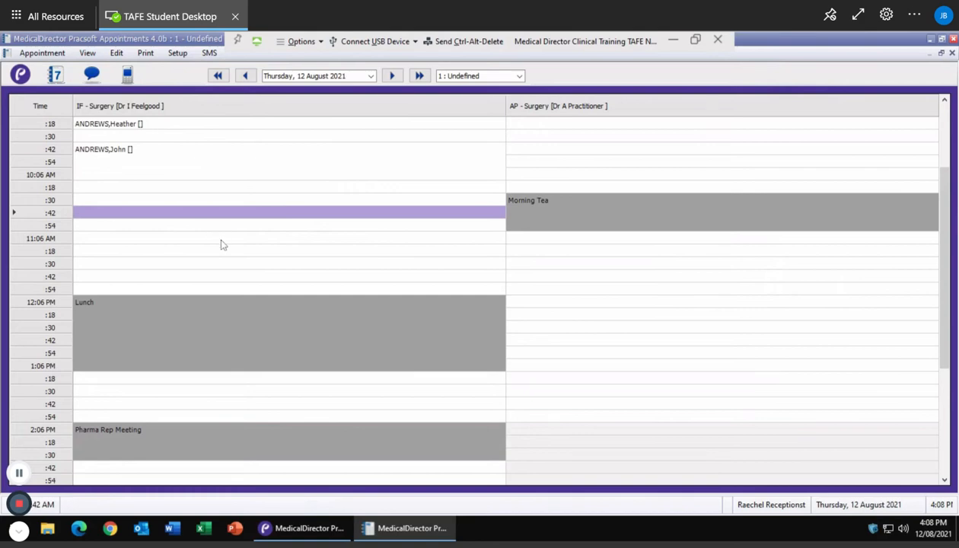
{"action": "right_click", "coordinate": [106, 219]}
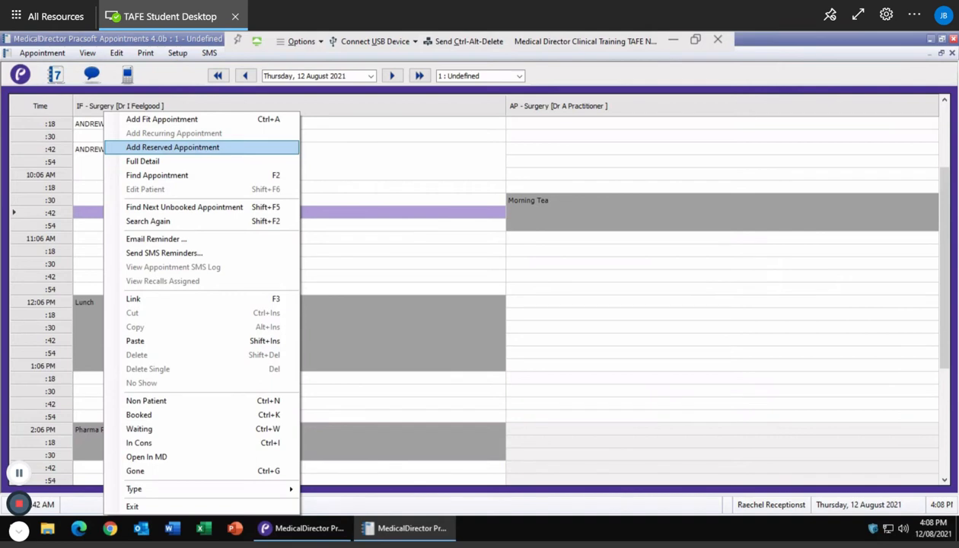
Step: Start a reserved appointment, keeping Dr I Feelgood as the practitioner
{"action": "left_click", "coordinate": [193, 149]}
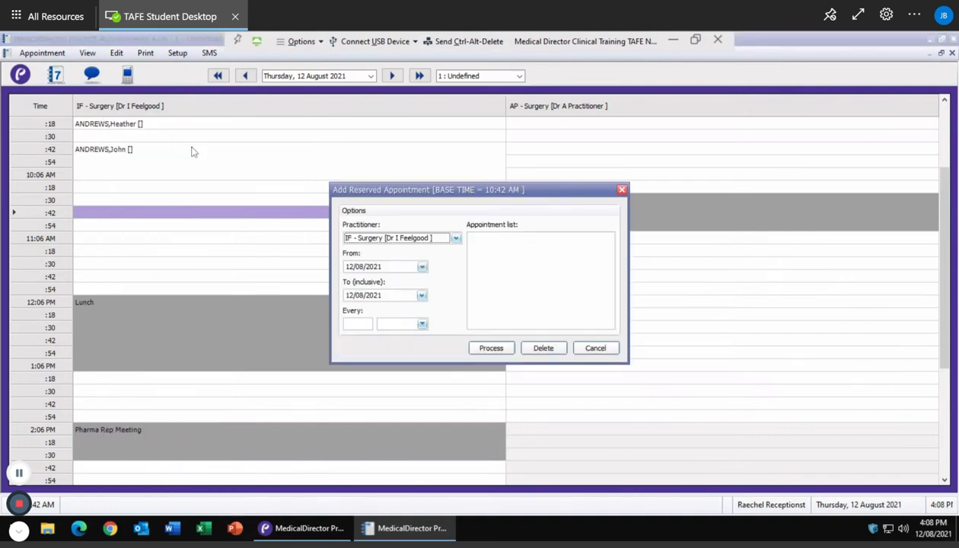
{"action": "left_click", "coordinate": [438, 241]}
{"action": "left_click", "coordinate": [453, 239]}
Step: Set the reservation to repeat every 1 Year/s, process it, and close the dialog
{"action": "right_click", "coordinate": [348, 320]}
{"action": "left_click", "coordinate": [429, 324]}
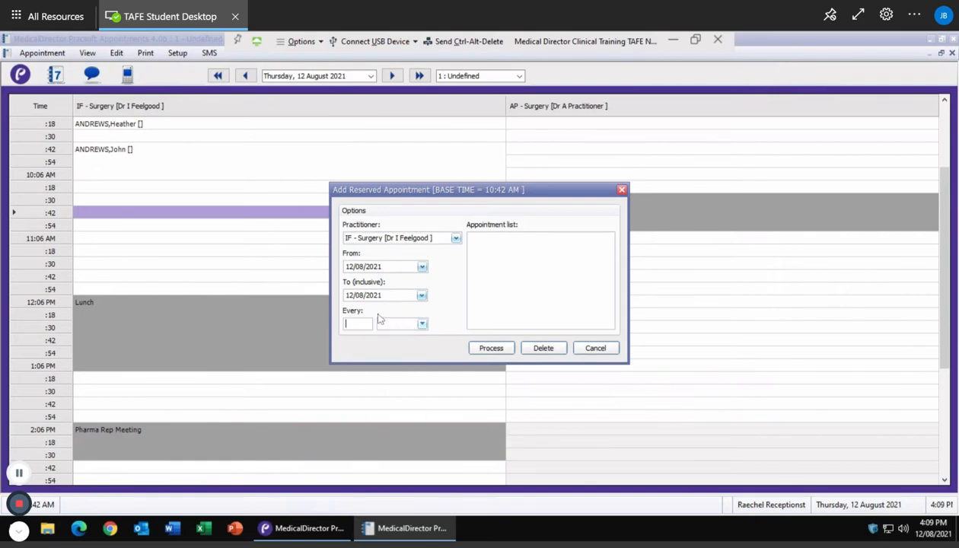
{"action": "type", "text": "4"}
{"action": "left_click", "coordinate": [400, 328]}
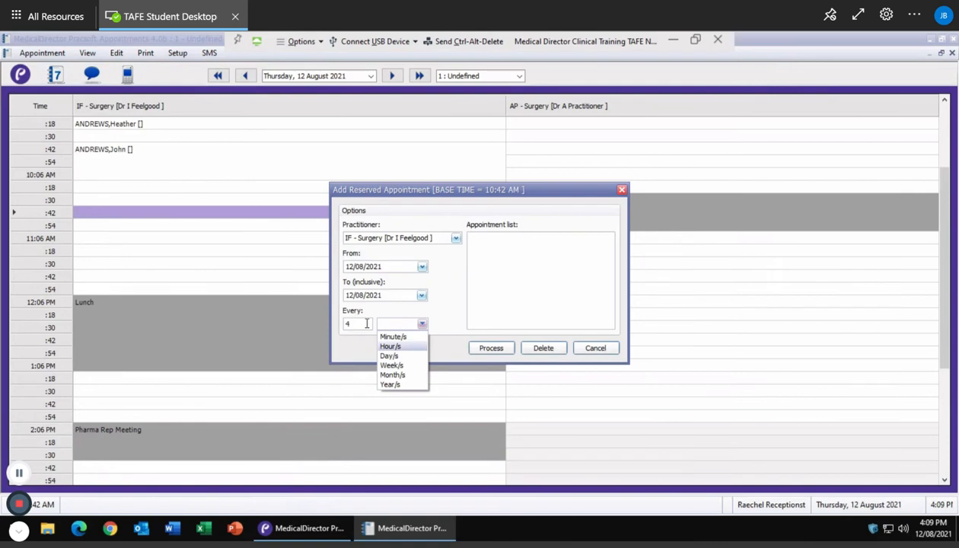
{"action": "left_click", "coordinate": [358, 326]}
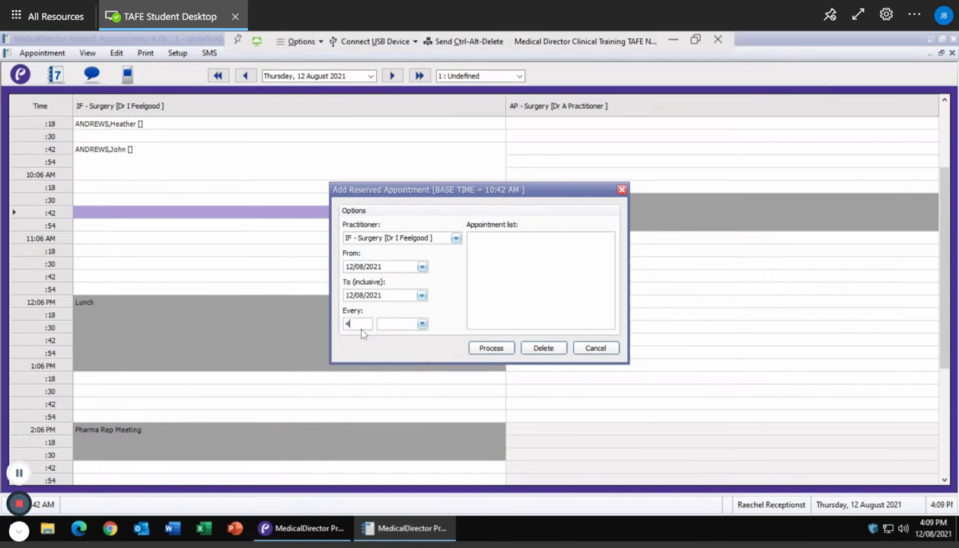
{"action": "key", "text": "BackSpace"}
{"action": "type", "text": "1"}
{"action": "left_click", "coordinate": [419, 322]}
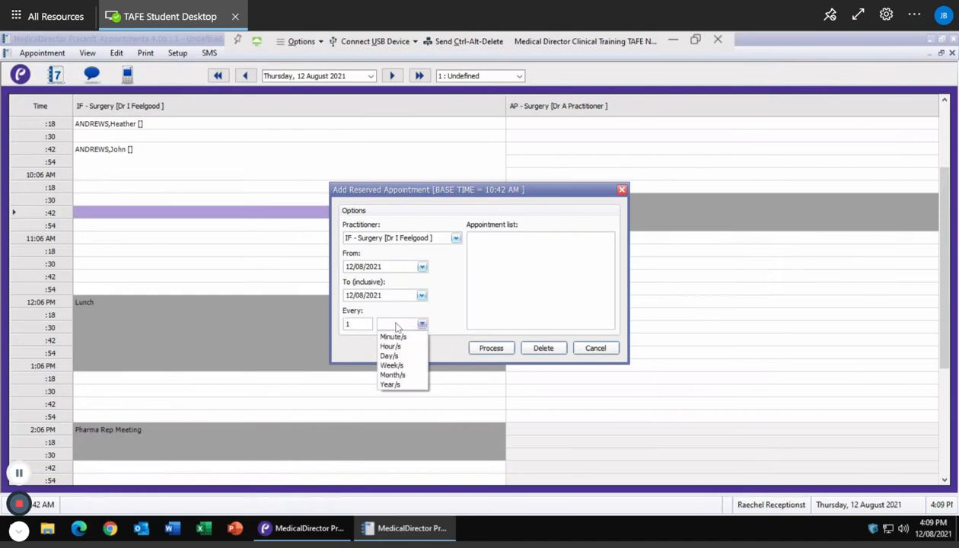
{"action": "left_click", "coordinate": [391, 386]}
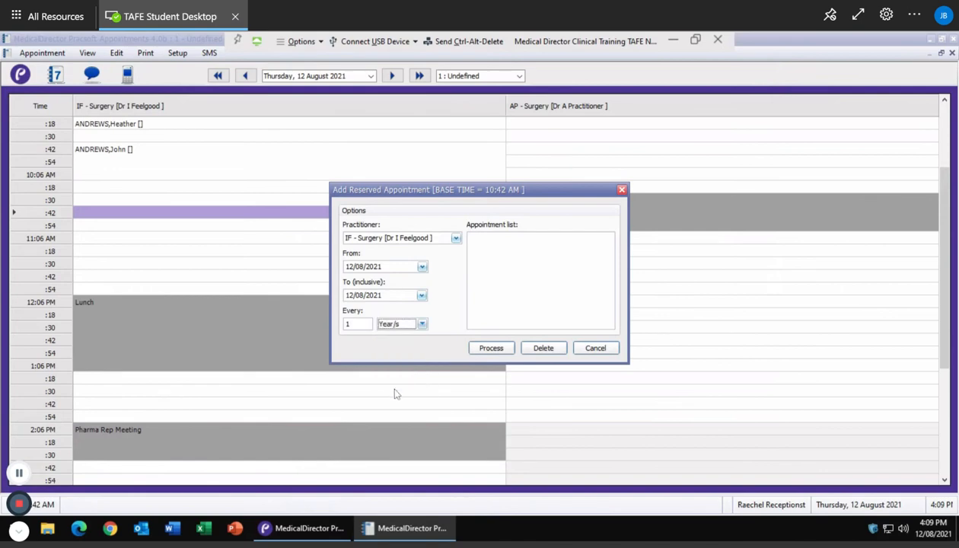
{"action": "left_click", "coordinate": [491, 352]}
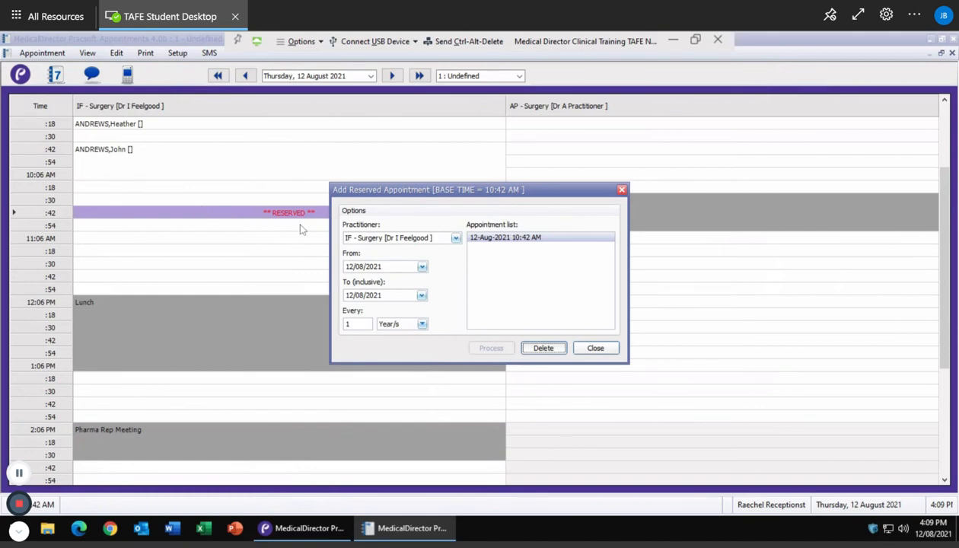
{"action": "left_click", "coordinate": [597, 349]}
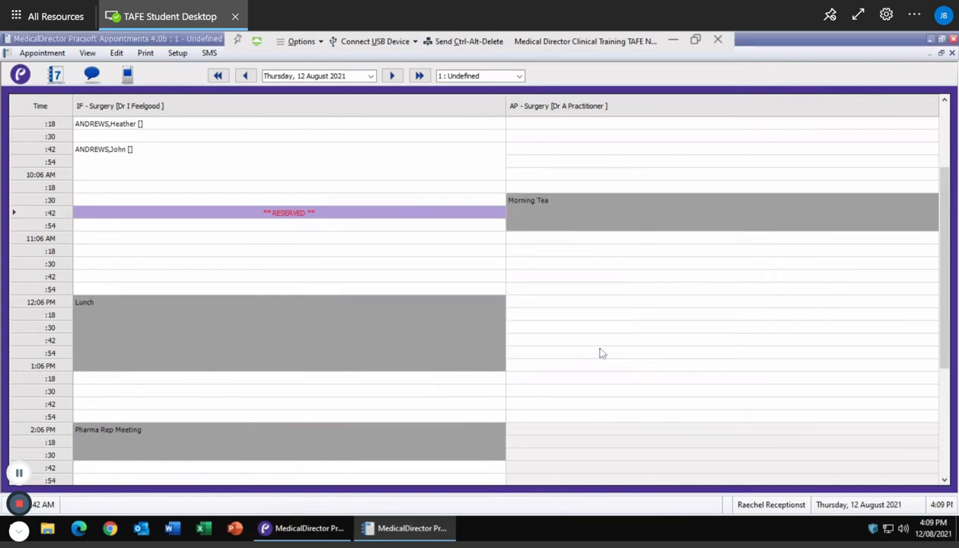
Step: Begin deleting the 10:42 RESERVED appointment, then answer No to keep it
{"action": "right_click", "coordinate": [303, 214]}
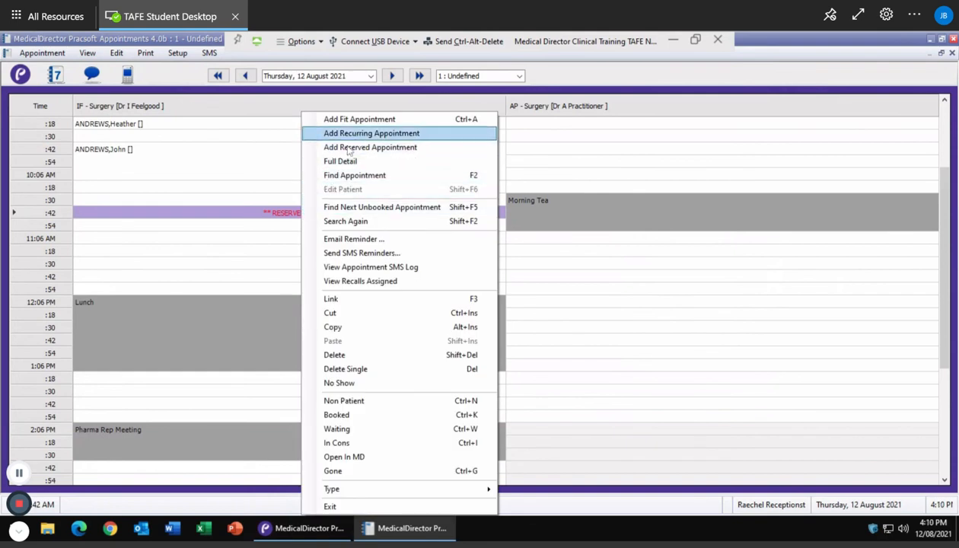
{"action": "left_click", "coordinate": [344, 355]}
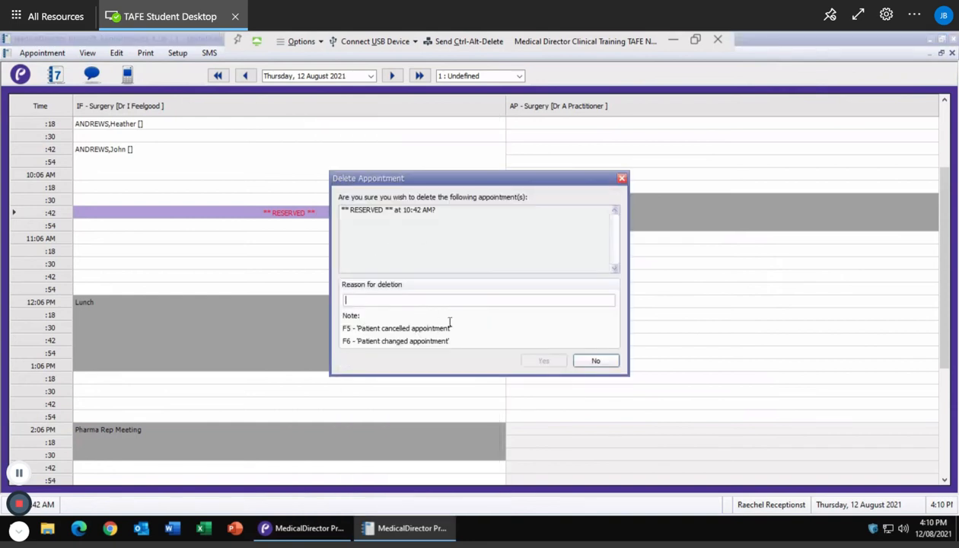
{"action": "left_click", "coordinate": [597, 361]}
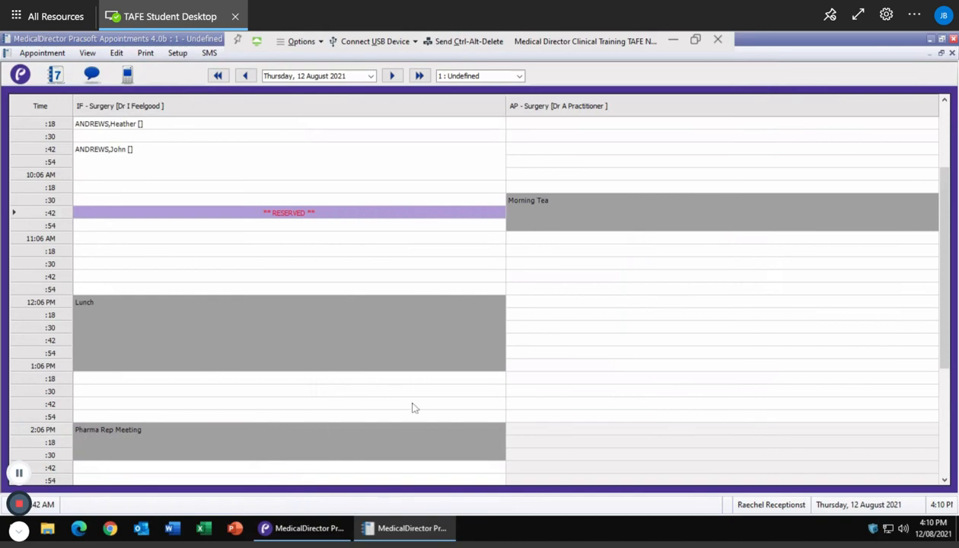
Step: Start a booking in the empty IF 11:18 slot and search Select Patient by the patient's surname
{"action": "scroll", "coordinate": [413, 407], "scroll_direction": "down", "scroll_amount": 2}
{"action": "scroll", "coordinate": [413, 407], "scroll_direction": "up", "scroll_amount": 3}
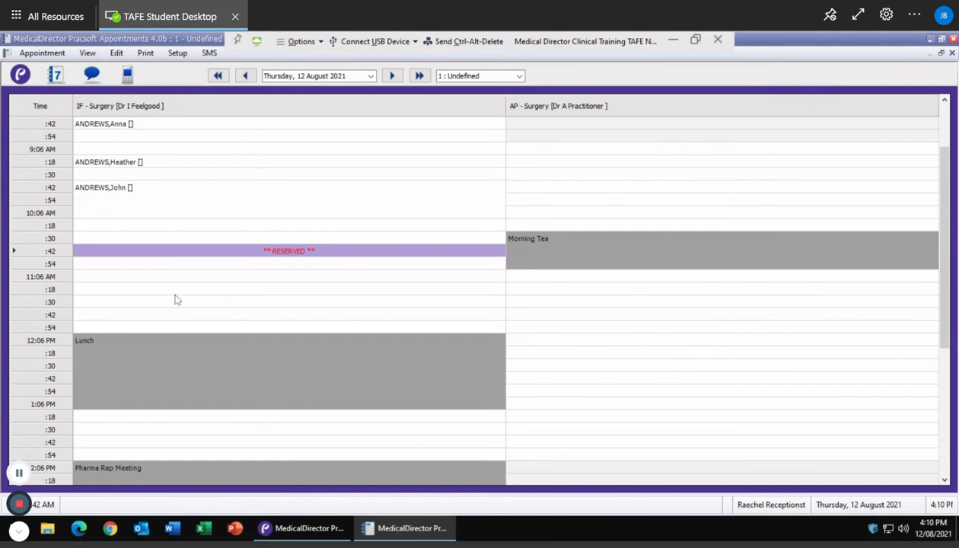
{"action": "left_click", "coordinate": [128, 290]}
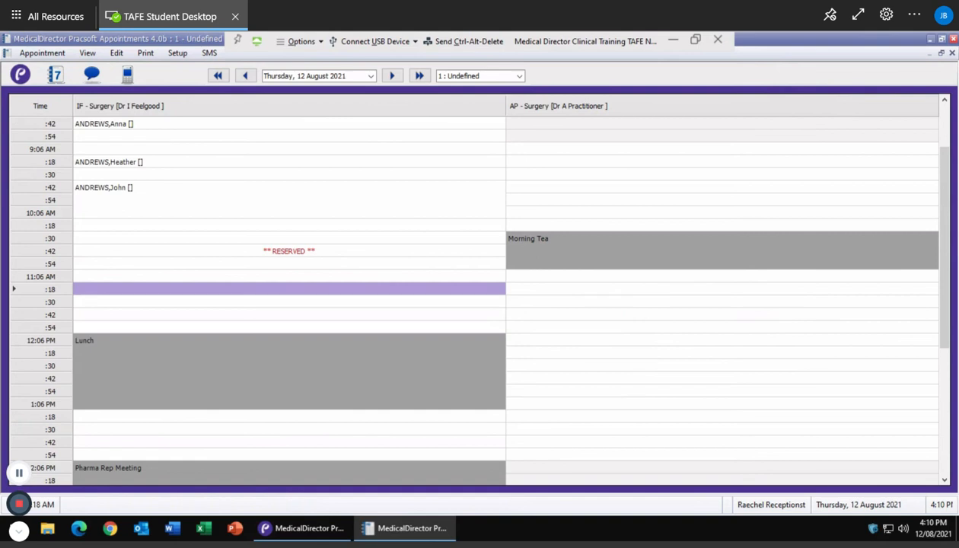
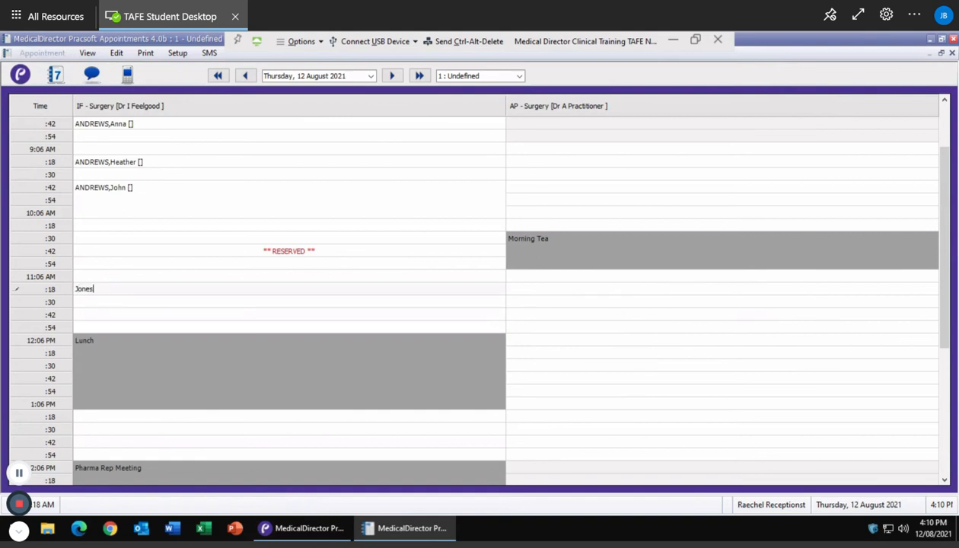
{"action": "key", "text": "Return"}
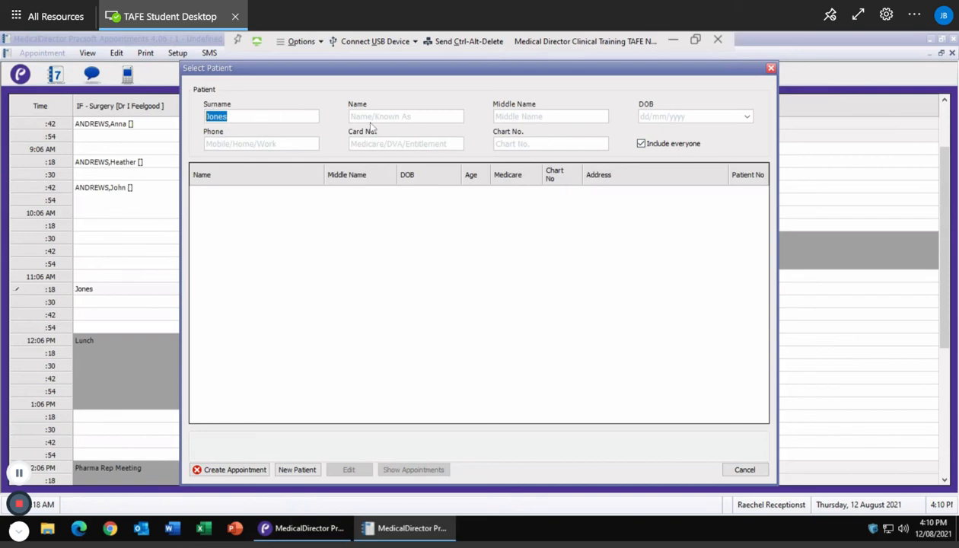
Step: Enter the new patient's first name, date of birth and mobile number, then create the 11:18 appointment
{"action": "left_click", "coordinate": [396, 121]}
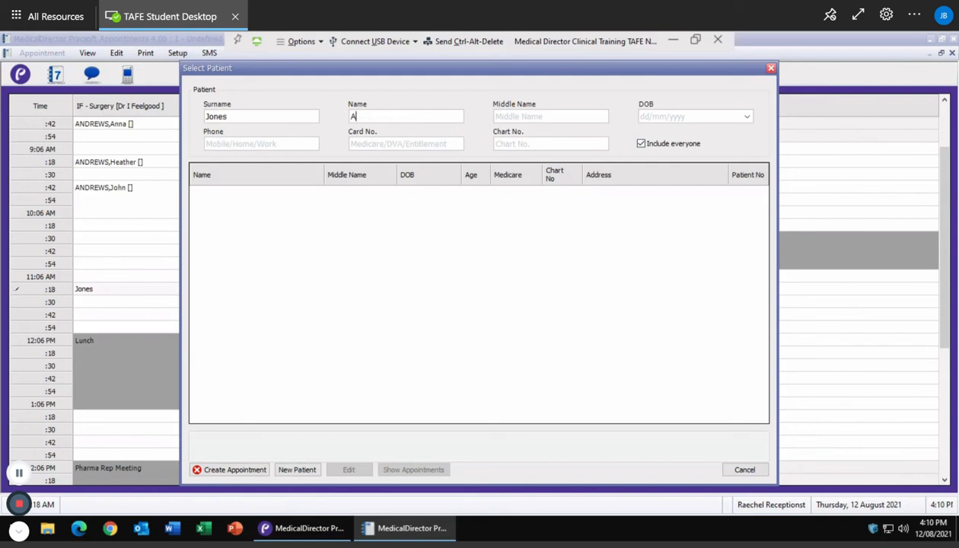
{"action": "key", "text": "Tab"}
{"action": "key", "text": "Tab"}
{"action": "type", "text": "15/02/19"}
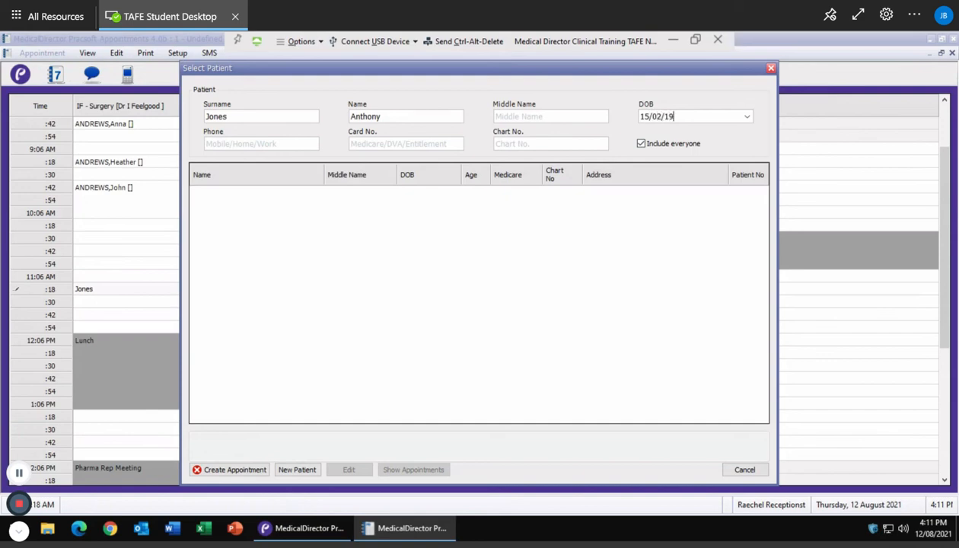
{"action": "type", "text": "87"}
{"action": "left_click", "coordinate": [256, 145]}
{"action": "left_click", "coordinate": [233, 470]}
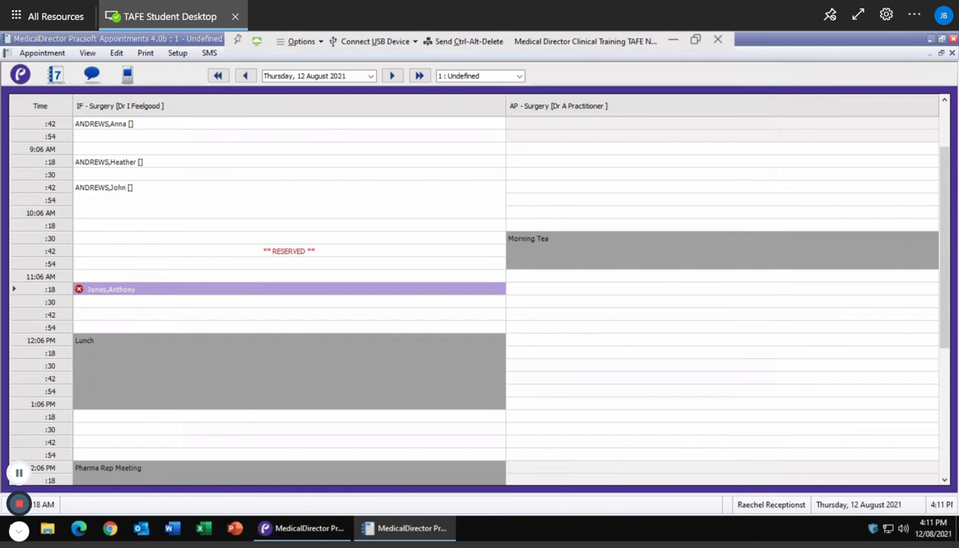
Step: Change the IF 9:42 appointment's type from Standard to Procedure
{"action": "left_click", "coordinate": [215, 314]}
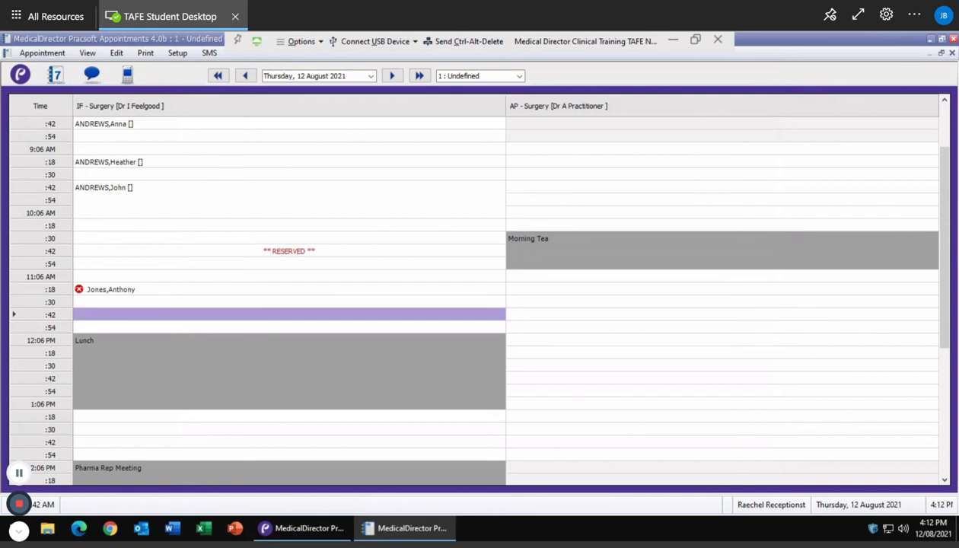
{"action": "left_click", "coordinate": [101, 193]}
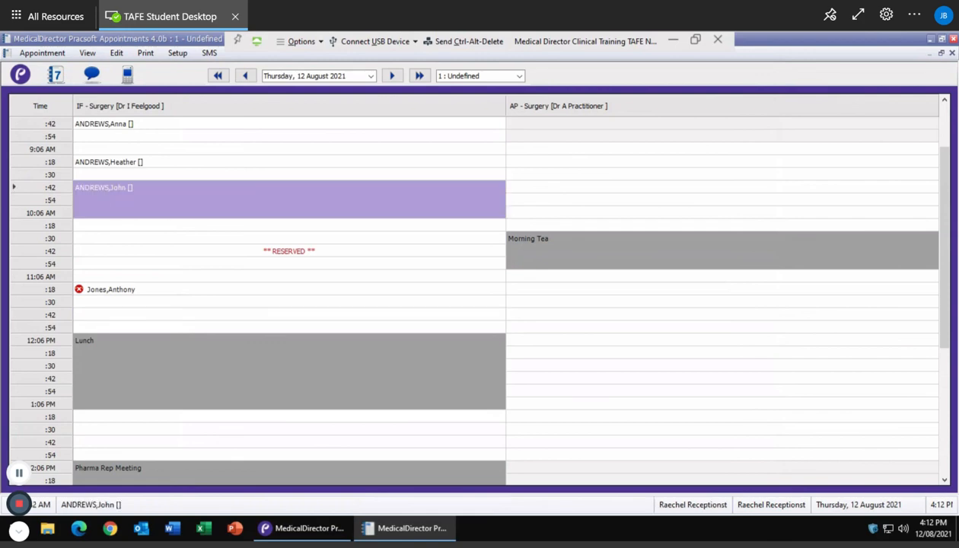
{"action": "right_click", "coordinate": [102, 192]}
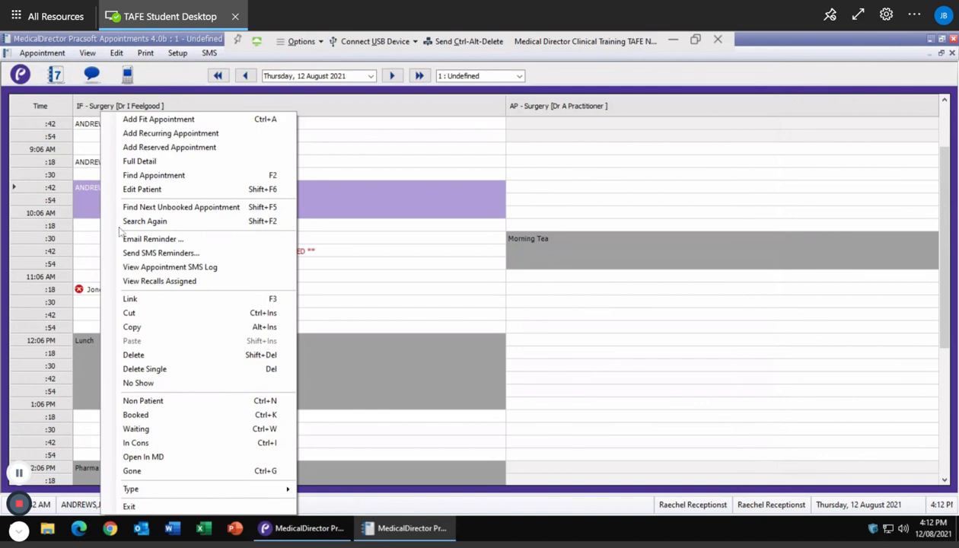
{"action": "mouse_move", "coordinate": [163, 493]}
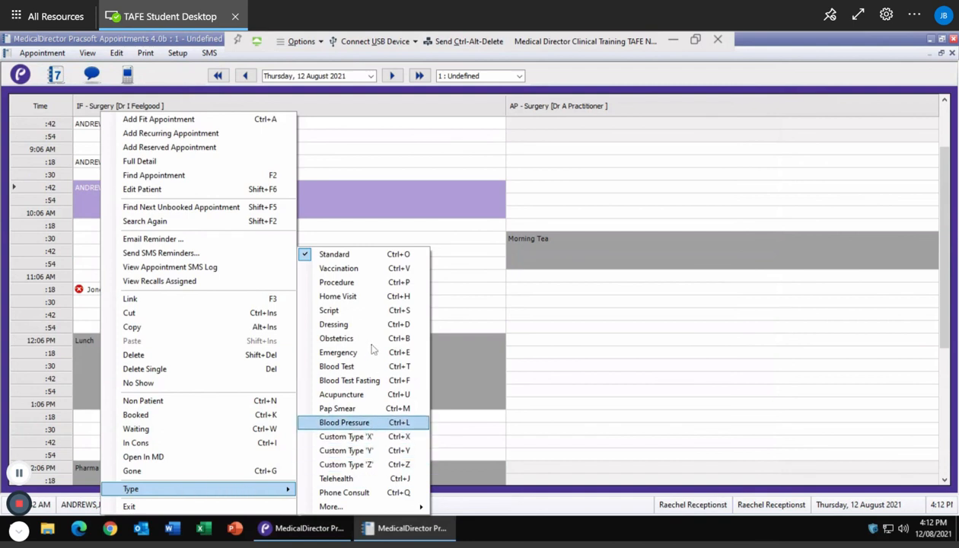
{"action": "left_click", "coordinate": [354, 283]}
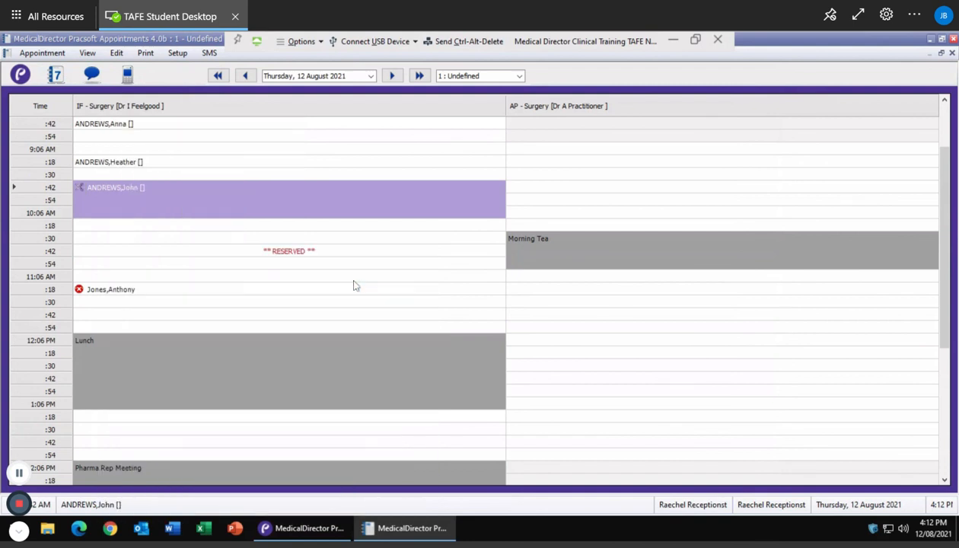
{"action": "left_click", "coordinate": [89, 238]}
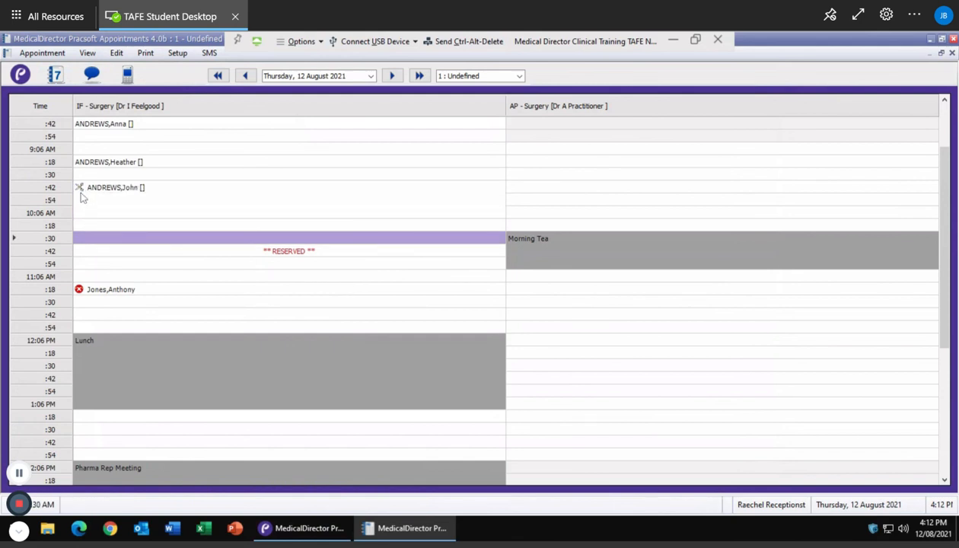
{"action": "mouse_move", "coordinate": [86, 189]}
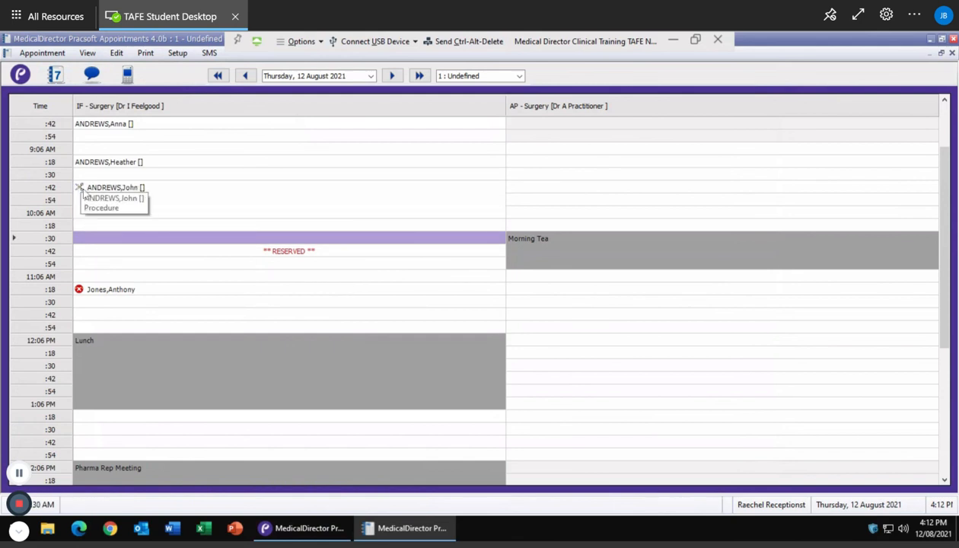
{"action": "left_click", "coordinate": [101, 166]}
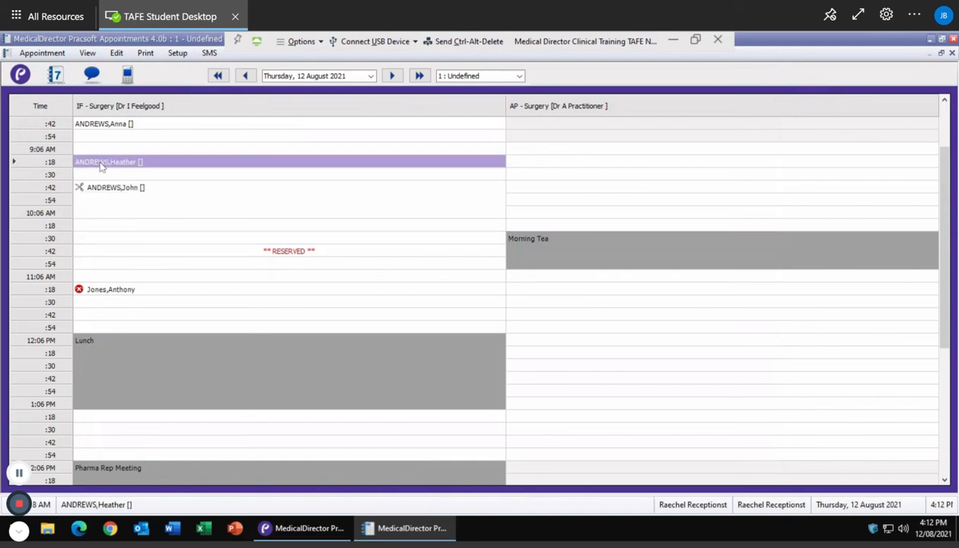
Step: Set the 9:18 appointment's type to Vaccination
{"action": "right_click", "coordinate": [102, 166]}
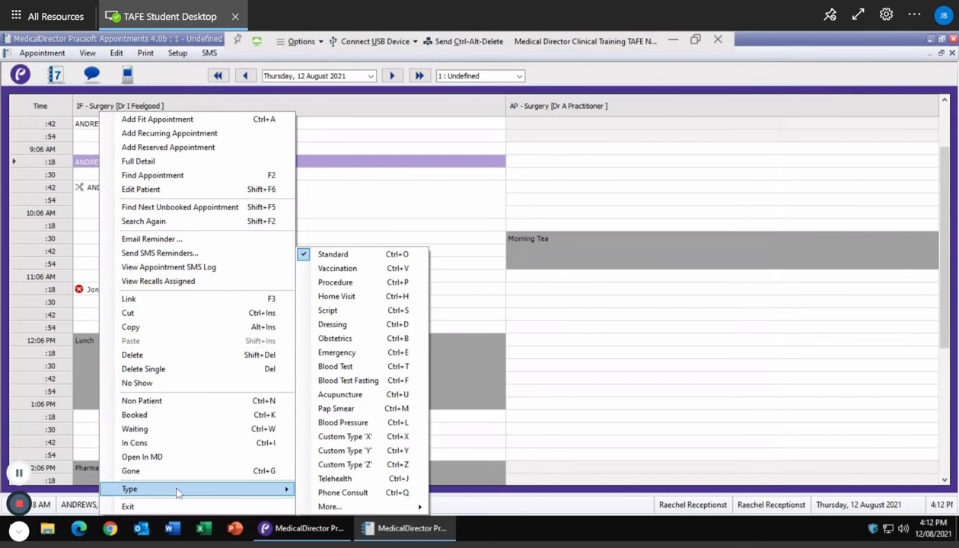
{"action": "left_click", "coordinate": [349, 274]}
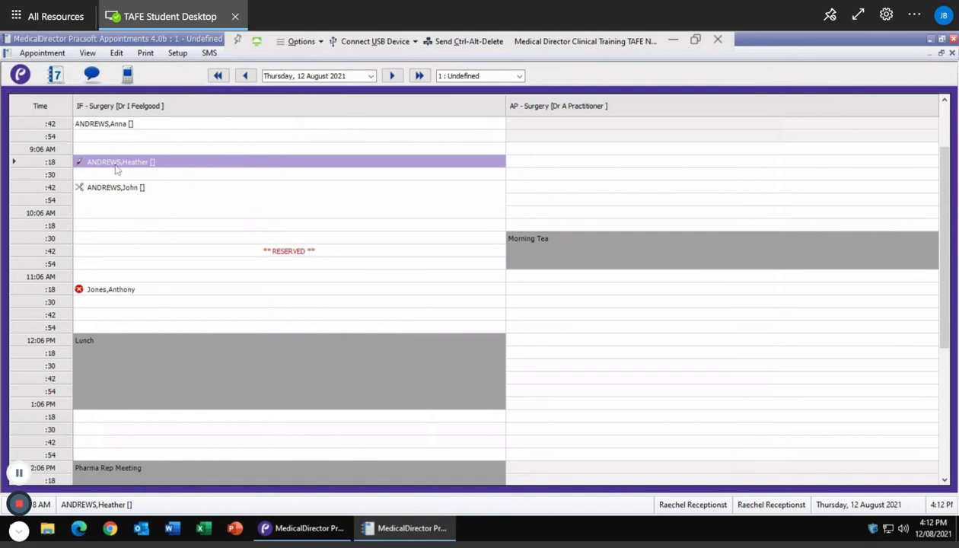
{"action": "mouse_move", "coordinate": [82, 169]}
Step: Reopen the 9:18 appointment's actions to confirm Vaccination, closing them without changes
{"action": "scroll", "coordinate": [126, 246], "scroll_direction": "down", "scroll_amount": 6}
{"action": "scroll", "coordinate": [127, 246], "scroll_direction": "up", "scroll_amount": 7}
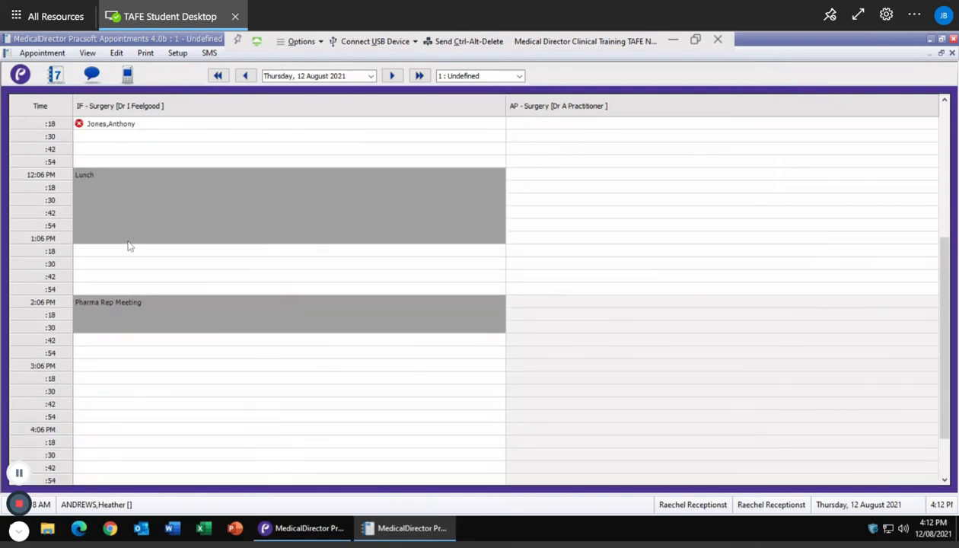
{"action": "scroll", "coordinate": [487, 293], "scroll_direction": "up", "scroll_amount": 4}
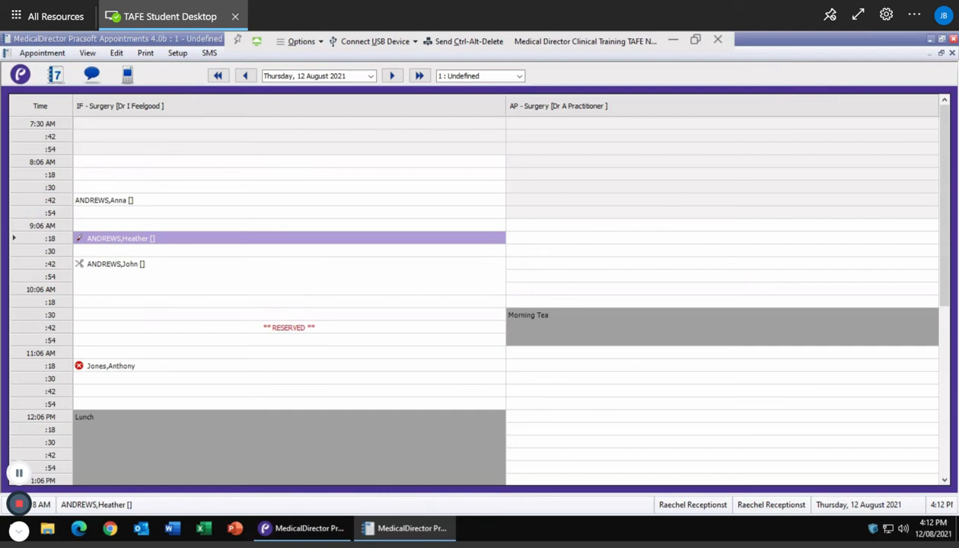
{"action": "right_click", "coordinate": [126, 240]}
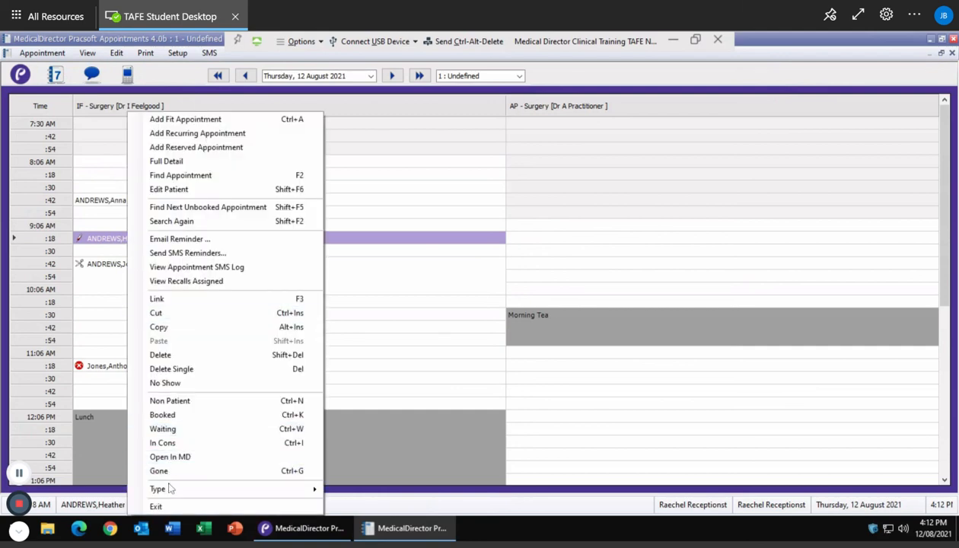
{"action": "mouse_move", "coordinate": [172, 488]}
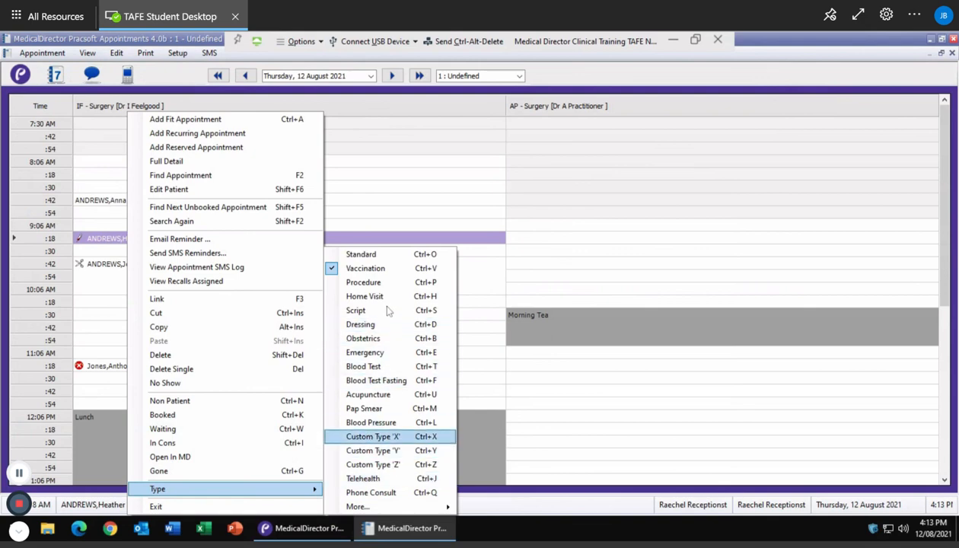
{"action": "left_click", "coordinate": [96, 245]}
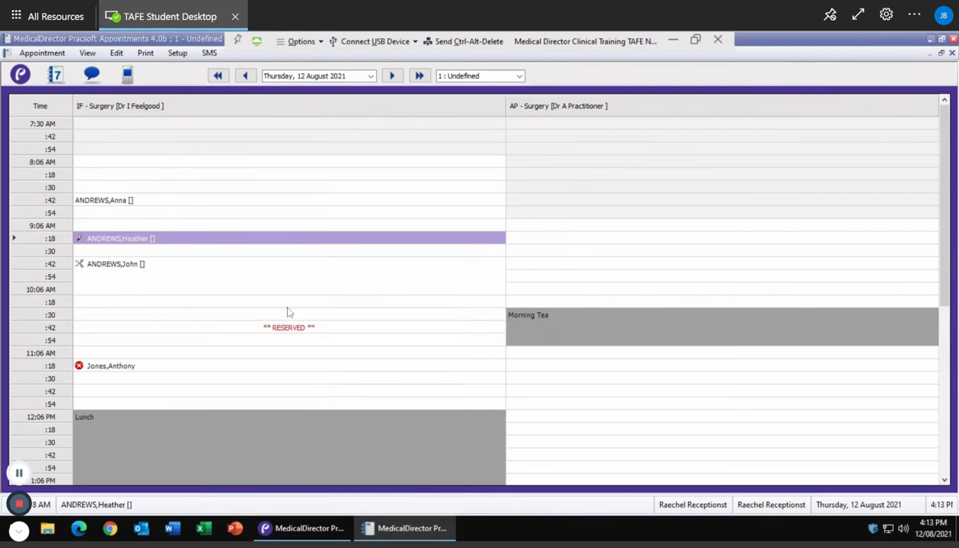
{"action": "scroll", "coordinate": [348, 362], "scroll_direction": "down", "scroll_amount": 2}
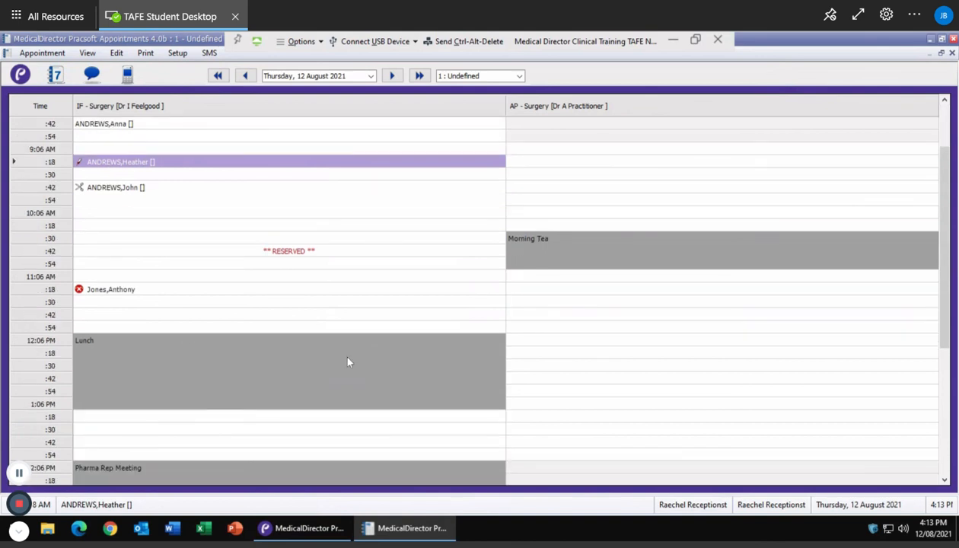
{"action": "scroll", "coordinate": [348, 362], "scroll_direction": "up", "scroll_amount": 2}
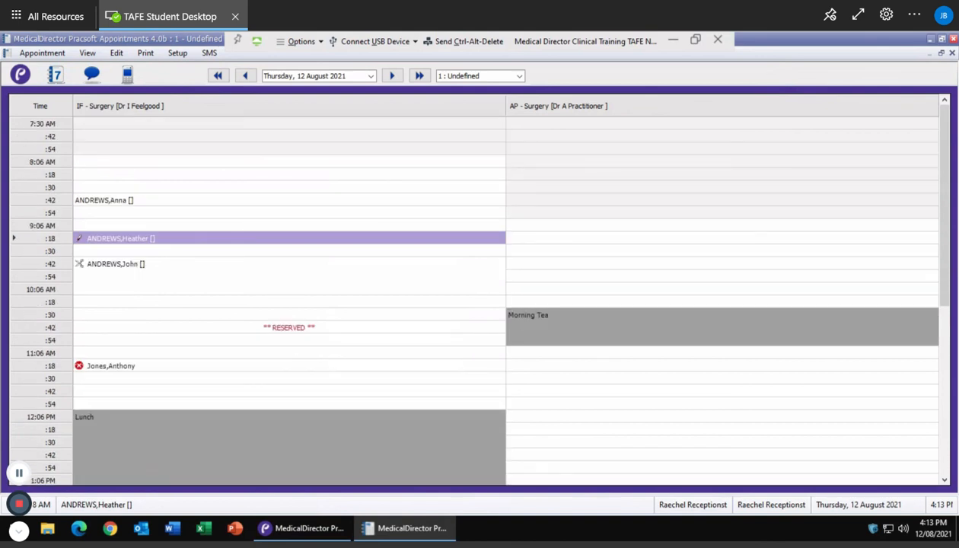